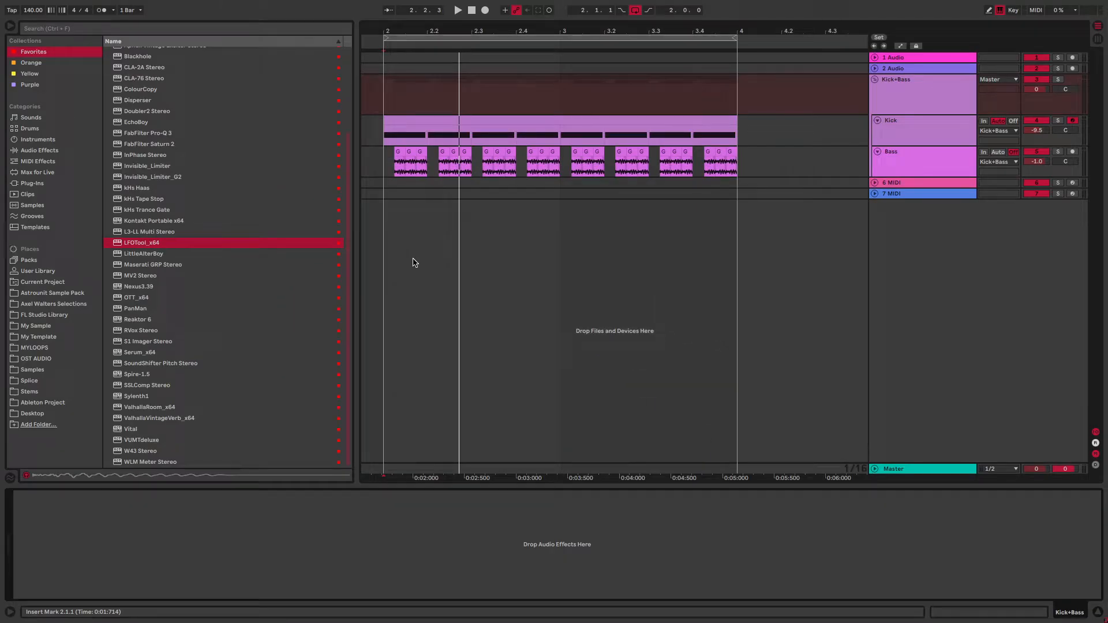
Solo the Kick track and listen to it on its own in the loop
click(1058, 122)
click(929, 133)
key(space)
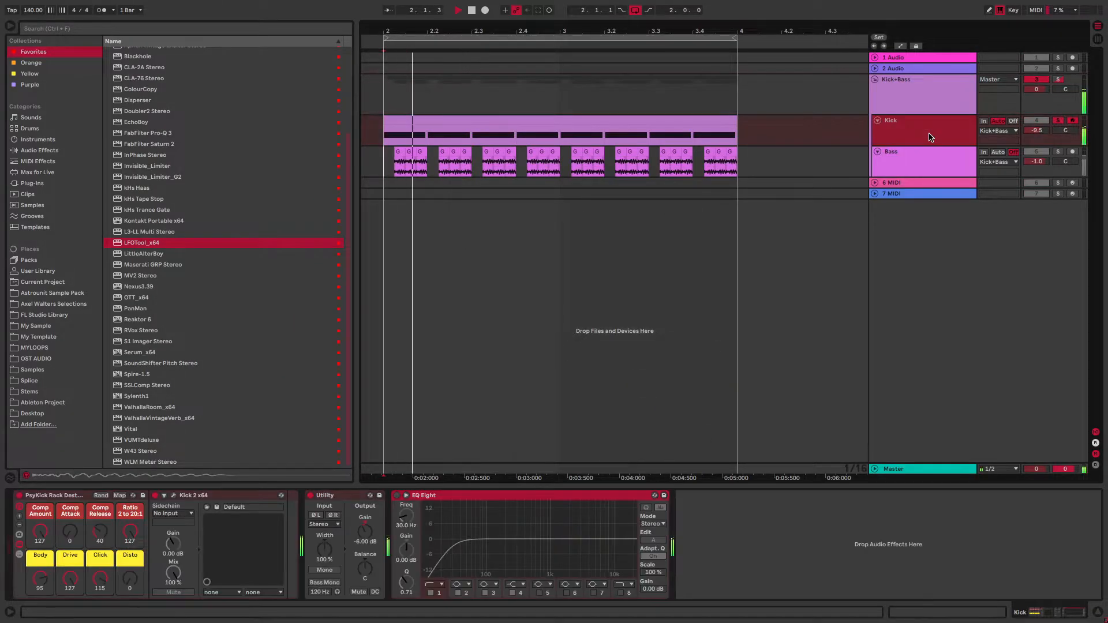
key(space)
Solo the Bass track and listen to it on its own in the loop
click(1058, 152)
click(931, 162)
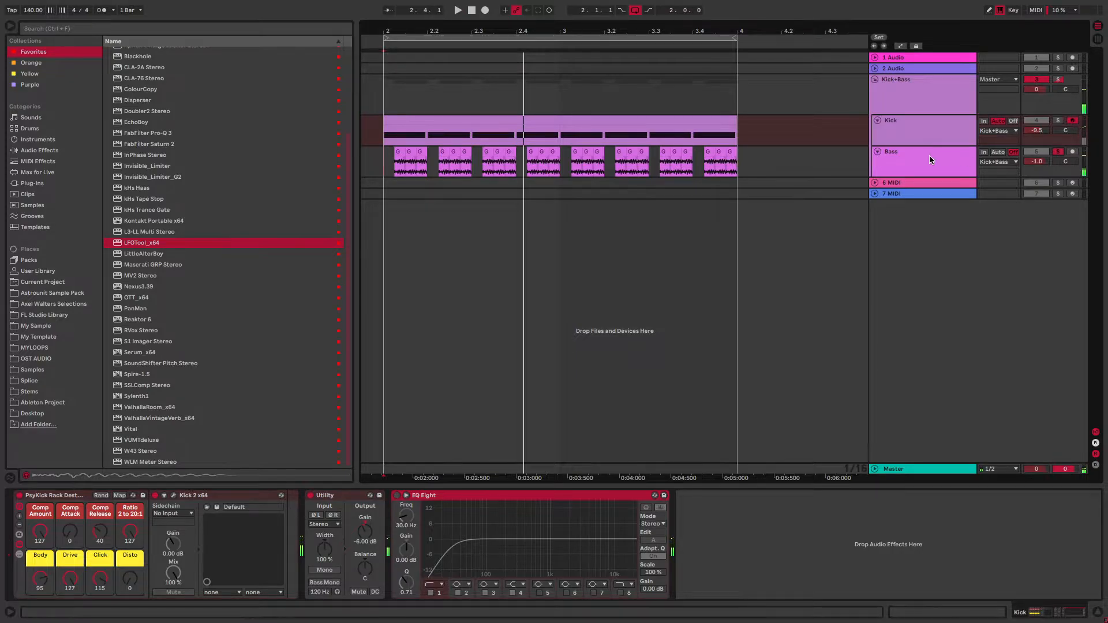
key(space)
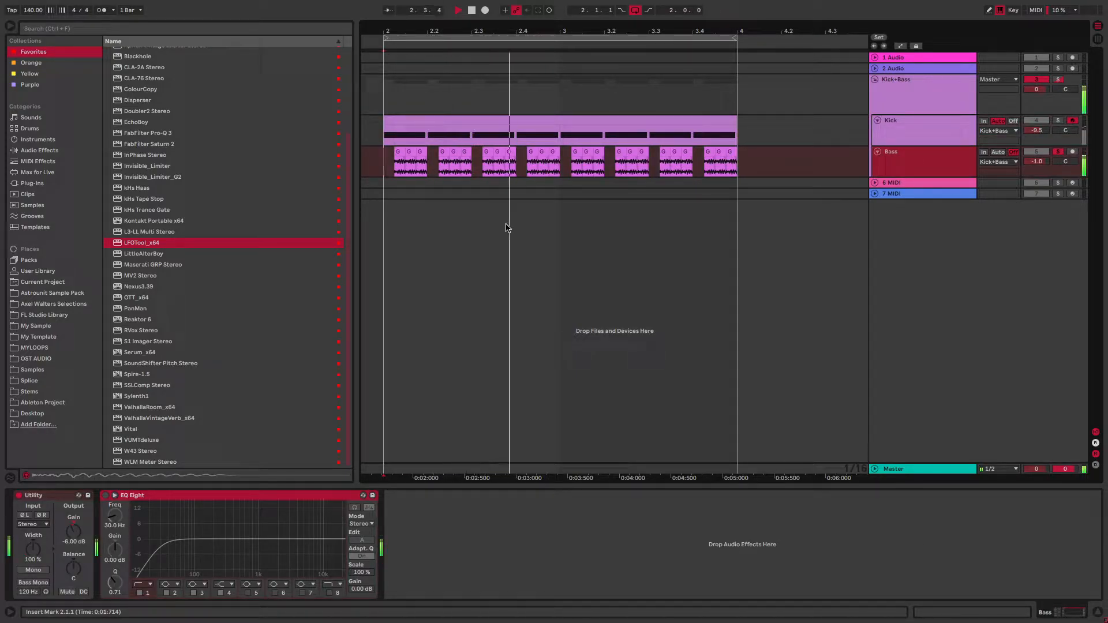
key(space)
Collapse the Kick and Bass tracks and rename their group as Kick+Bass BEFORE
click(918, 132)
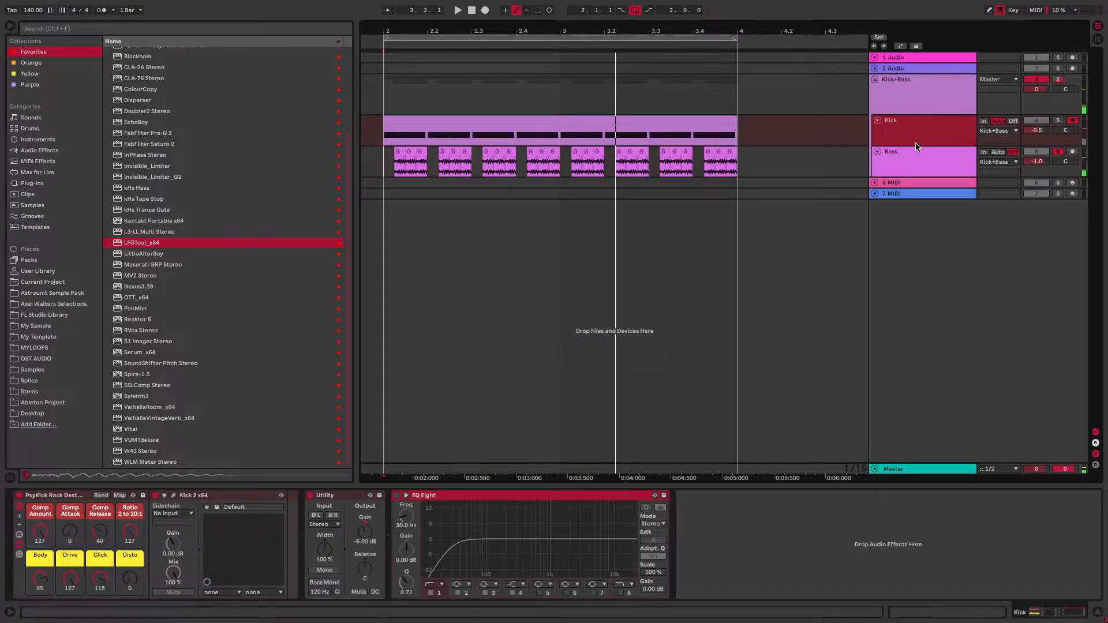
shift+click(910, 163)
click(878, 151)
click(906, 93)
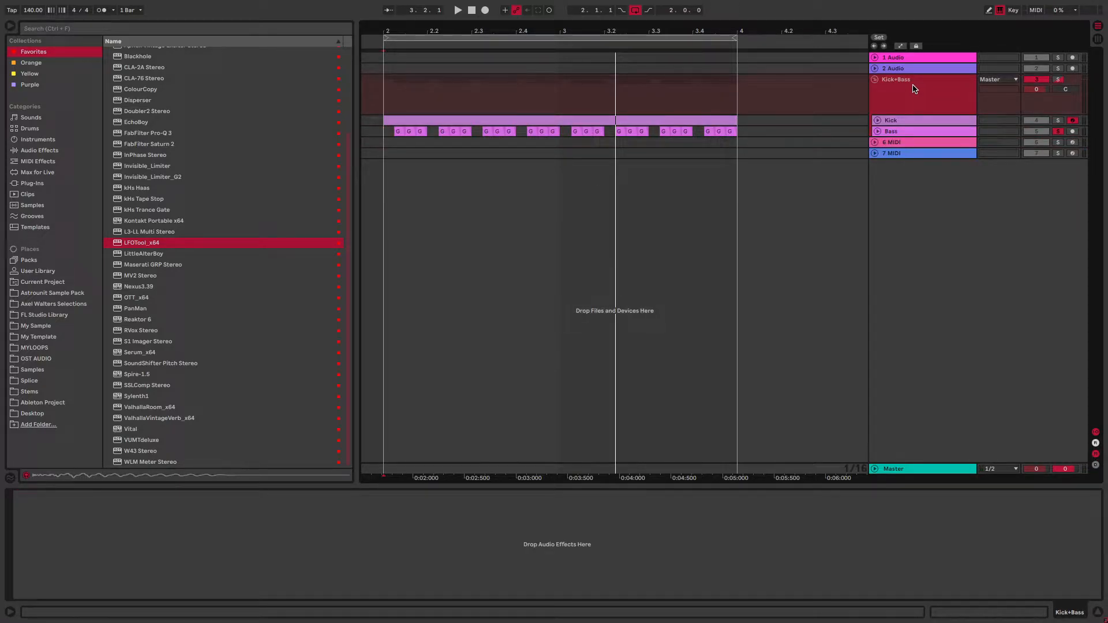
key(ctrl+r)
key(Right)
key(Return)
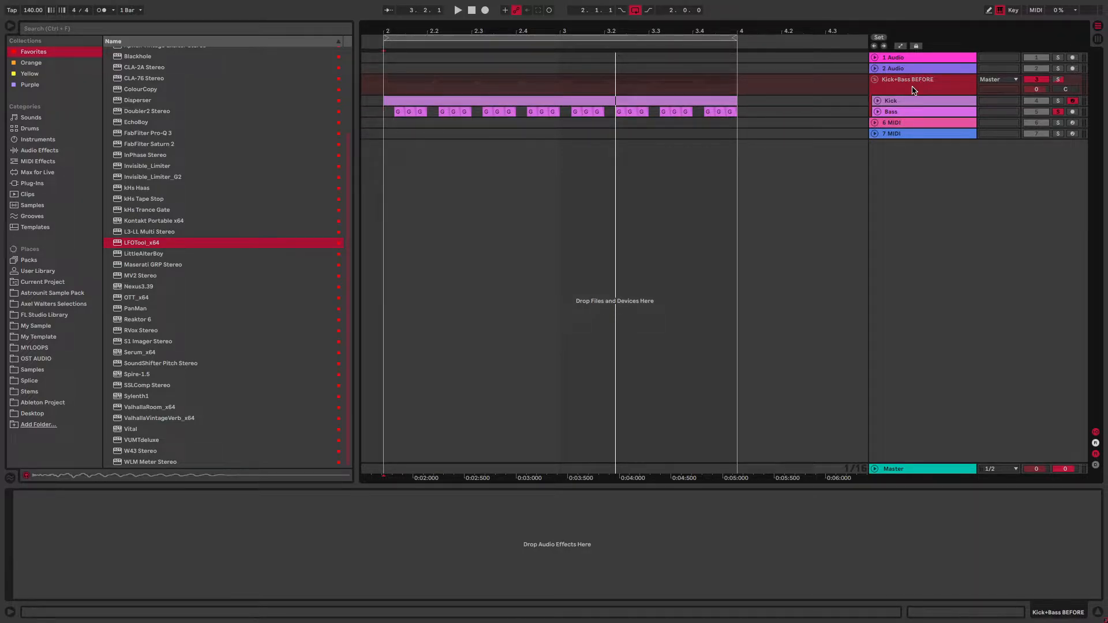
Duplicate the Kick+Bass BEFORE group and rename the copy as Kick+Bass AFTER
key(ctrl+d)
key(ctrl+r)
drag(912, 92, 940, 93)
text(AFTER)
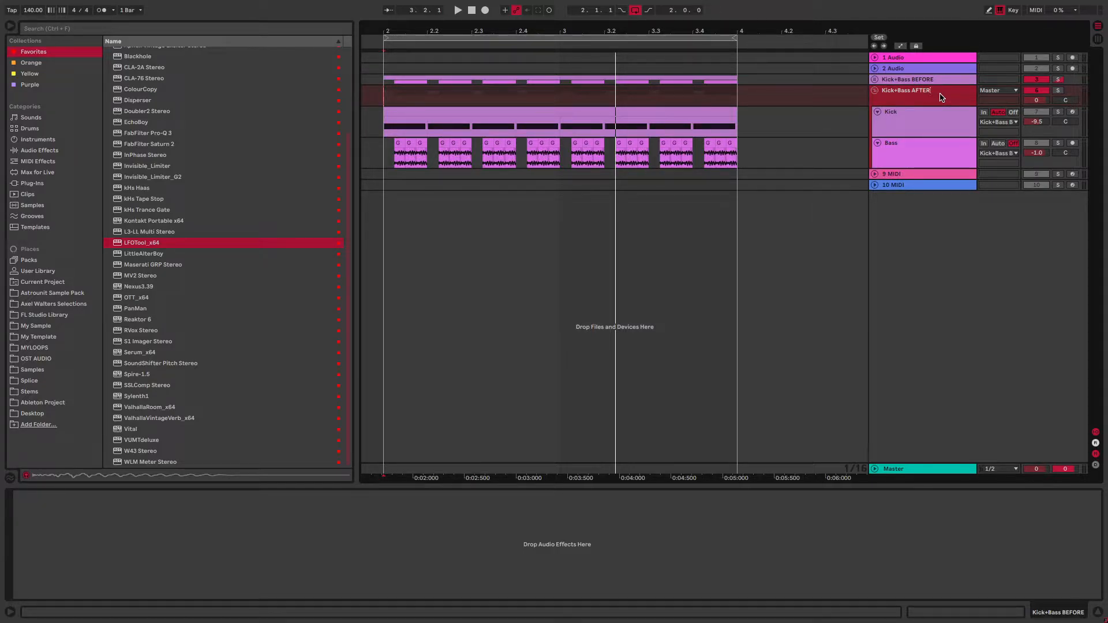
key(Return)
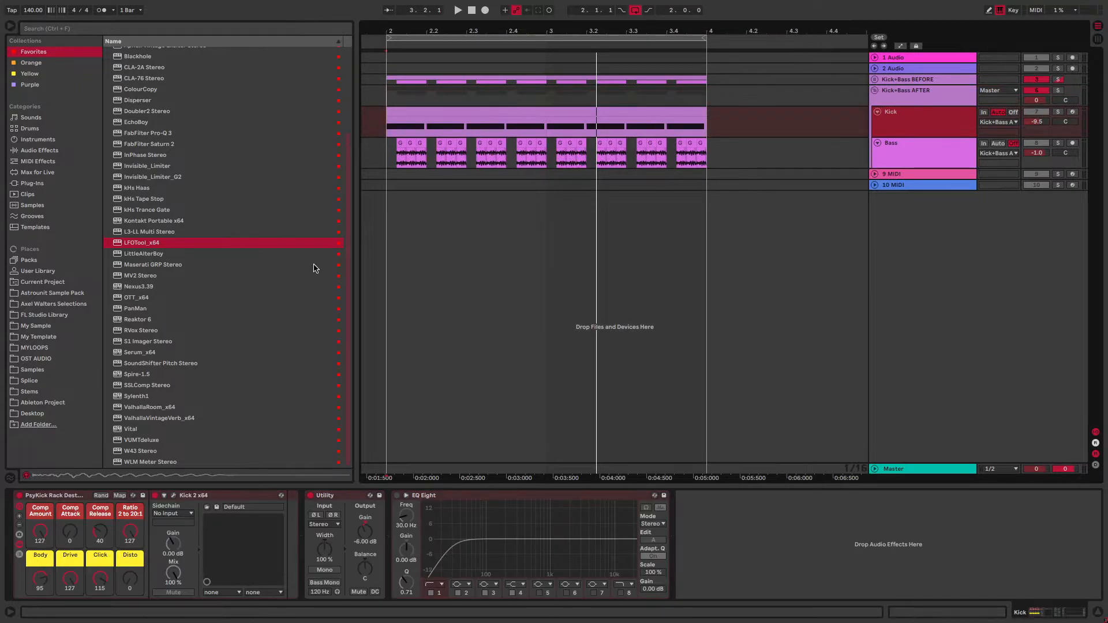
Add the Ben Schulz OszillosMegaScope plug-in after EQ Eight on the AFTER group's Kick track and set its time range to 1/4 note
scroll(127, 210, up, 2)
click(36, 186)
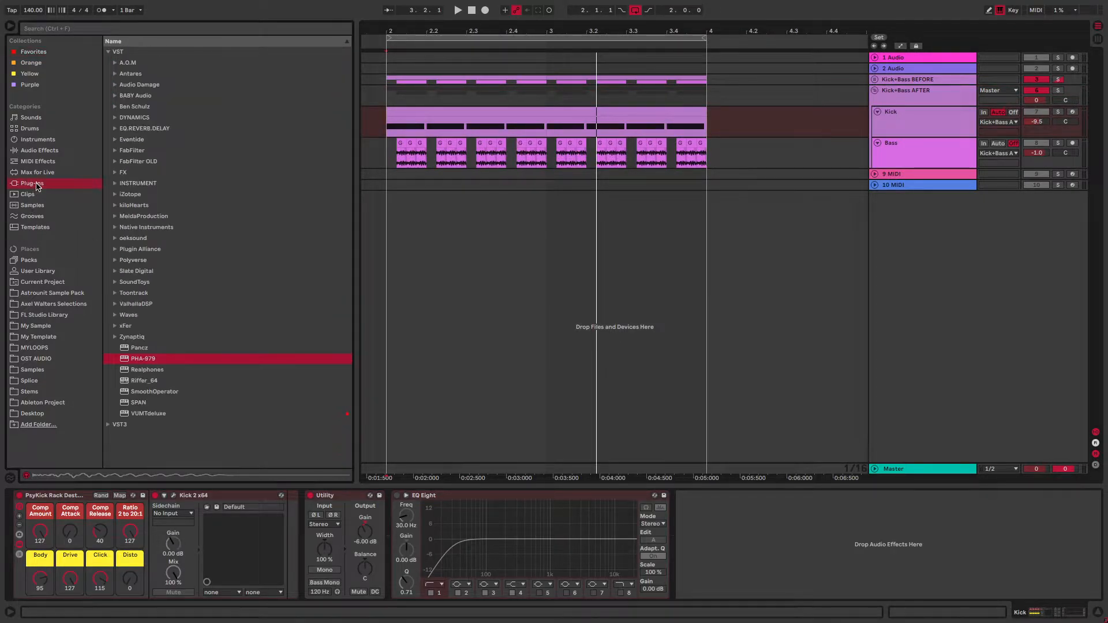
click(125, 107)
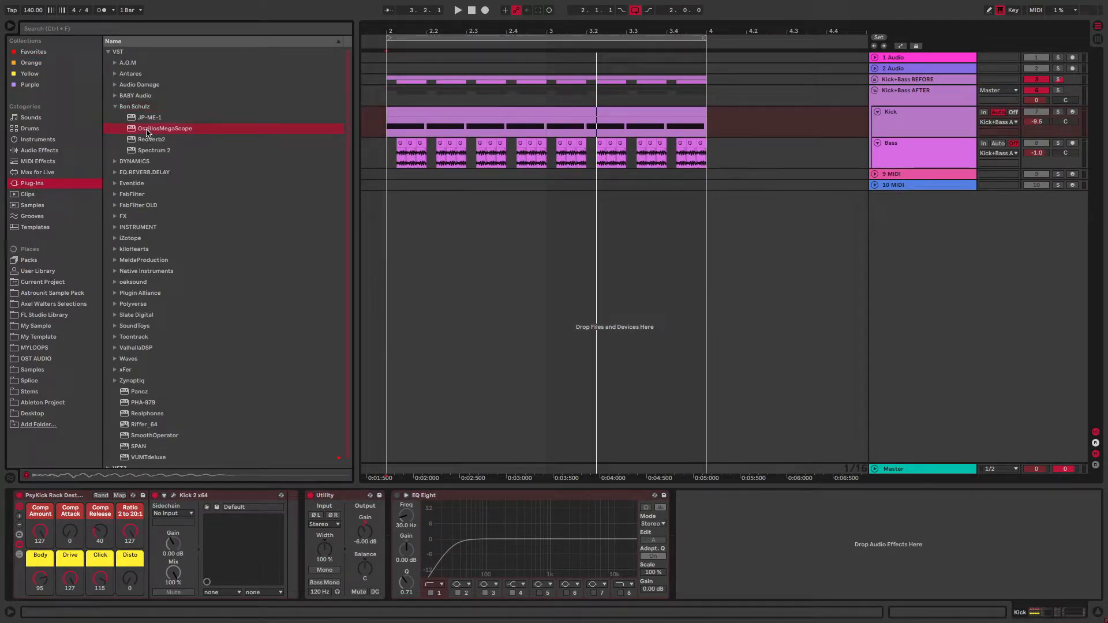
drag(146, 133, 708, 511)
drag(527, 245, 633, 240)
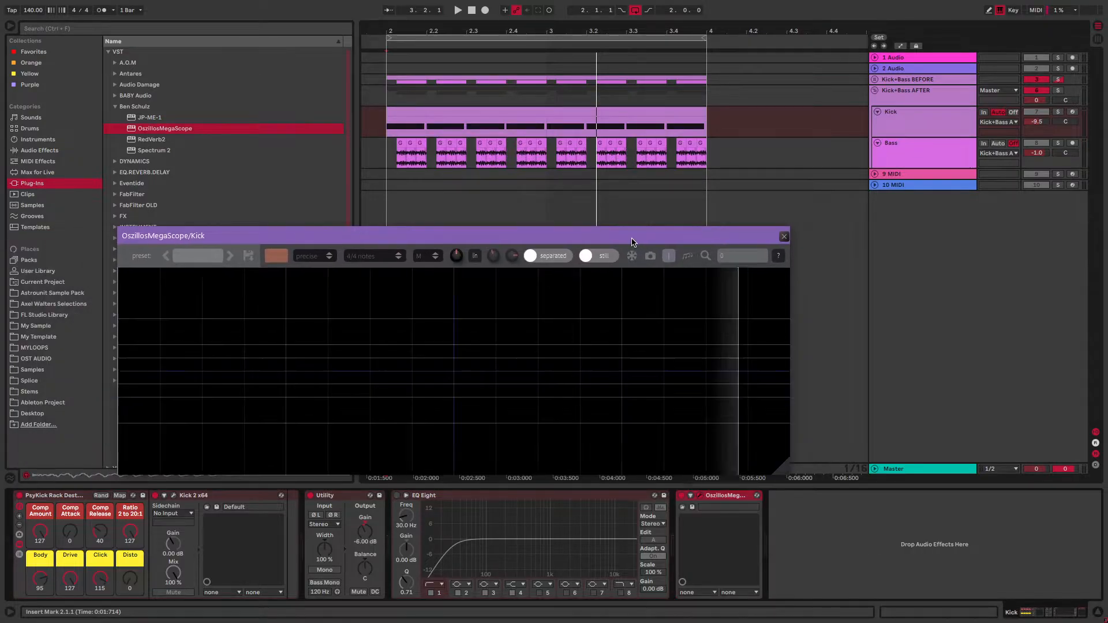
click(361, 256)
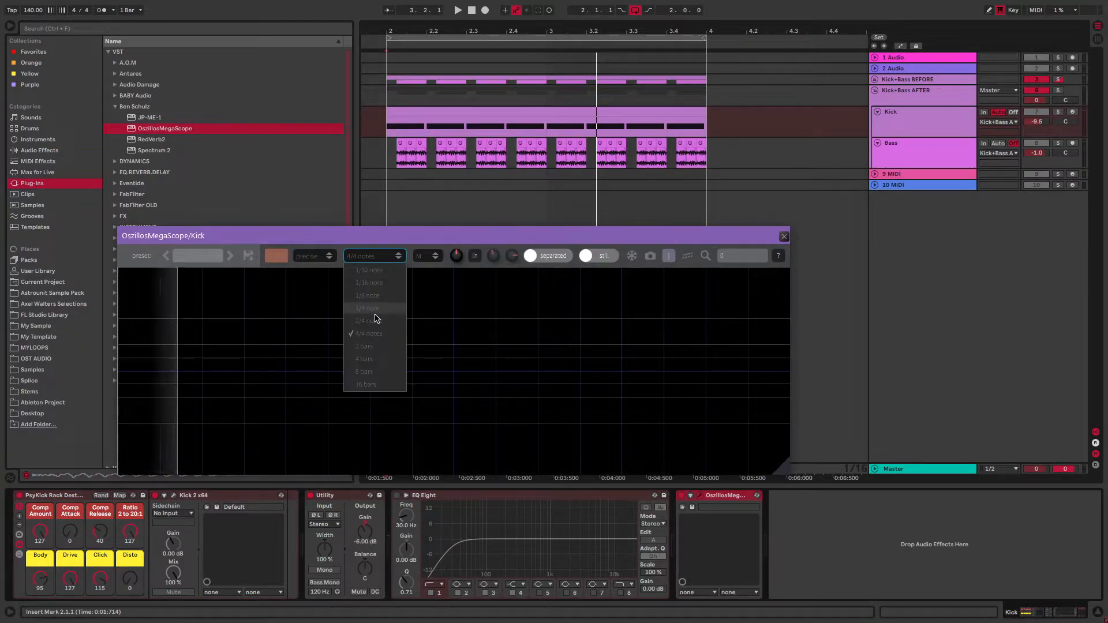
click(373, 307)
Solo the AFTER group's Kick track and play the loop to view the kick waveform in the scope
click(1058, 112)
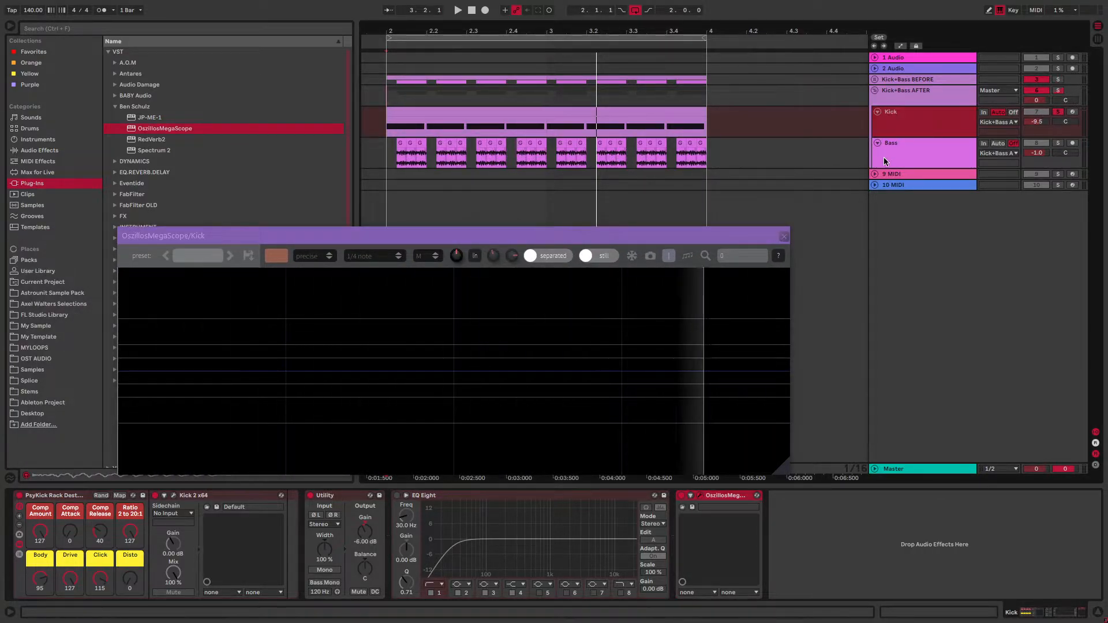
key(space)
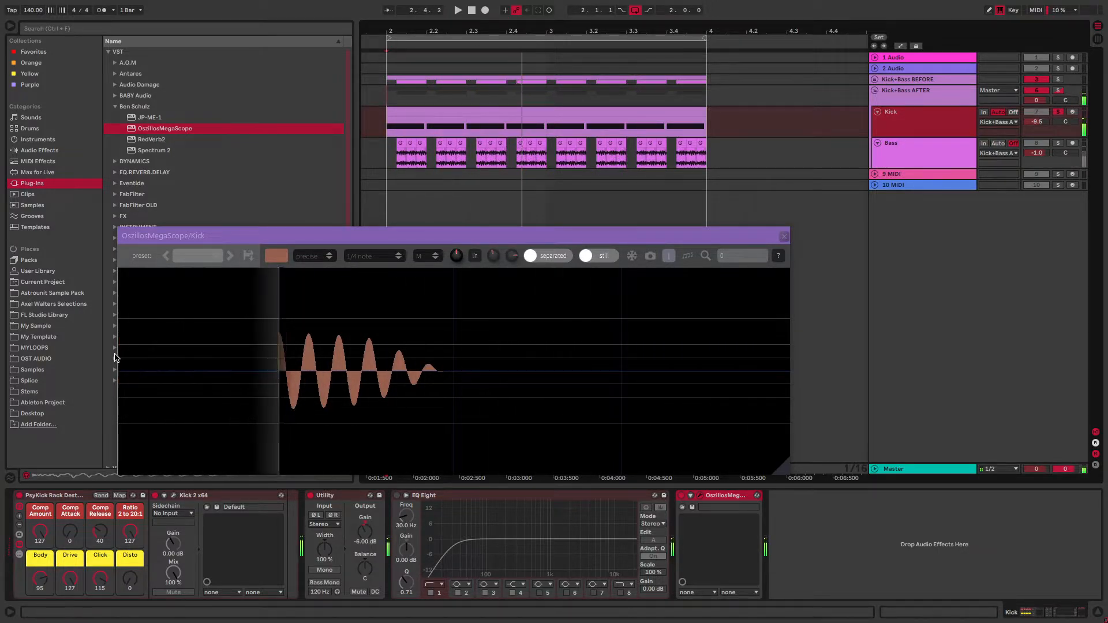
key(space)
Rename the scope's OMS 1 channel as Kick and check it with a short playback before closing the scope
double_click(160, 378)
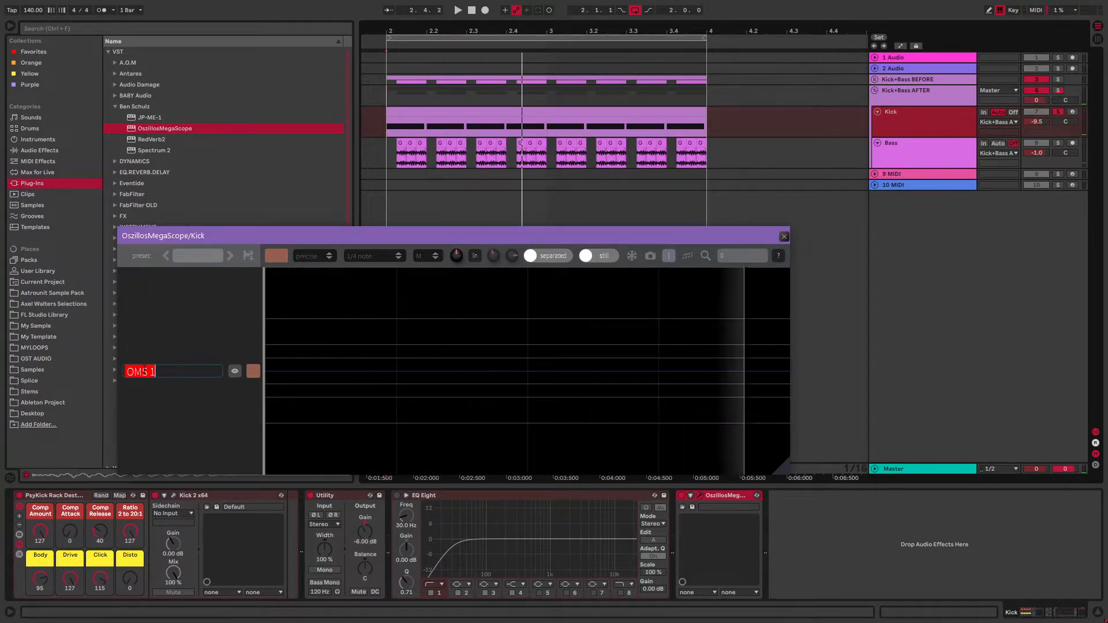
key(BackSpace)
text(Kick)
key(Return)
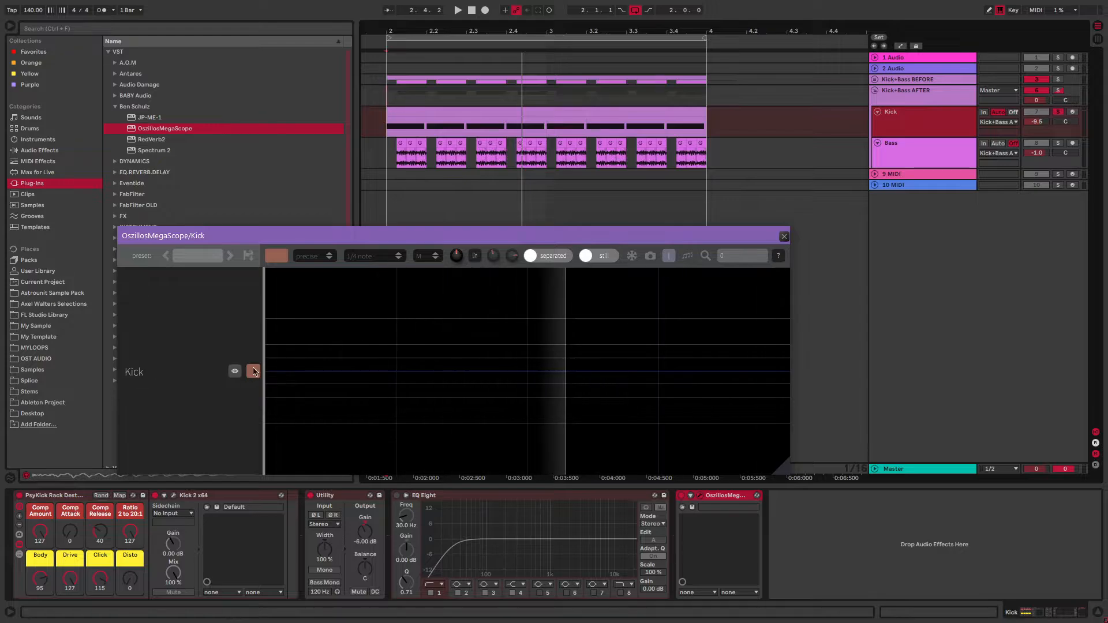
key(space)
key(space)
click(784, 237)
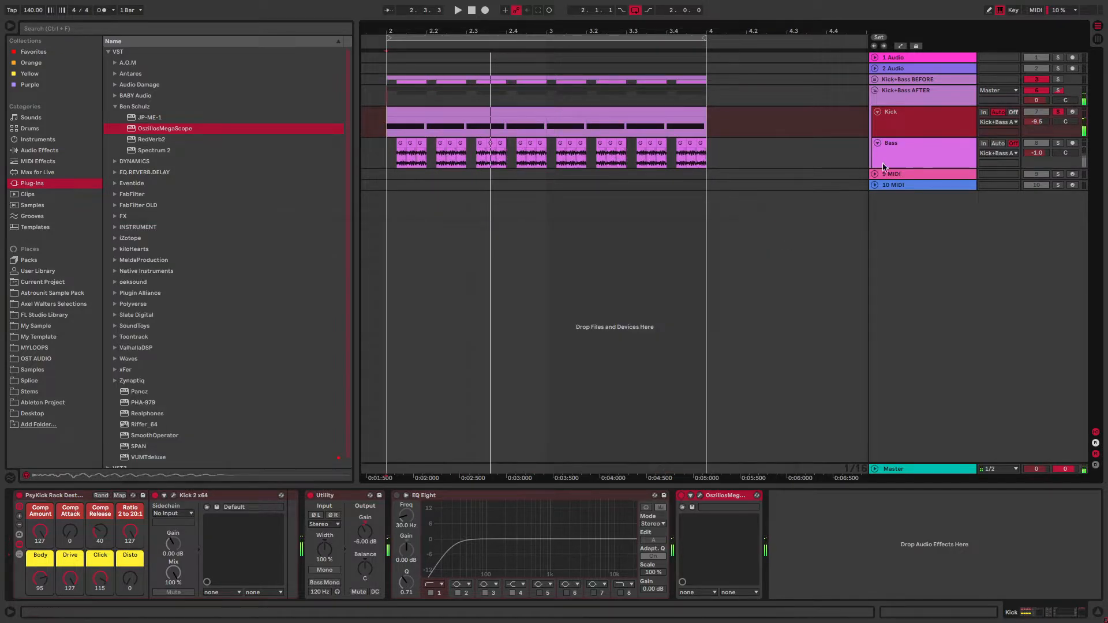
Add OszillosMegaScope after EQ Eight on the AFTER group's Bass track and name its channel Bass
click(912, 152)
drag(169, 130, 523, 537)
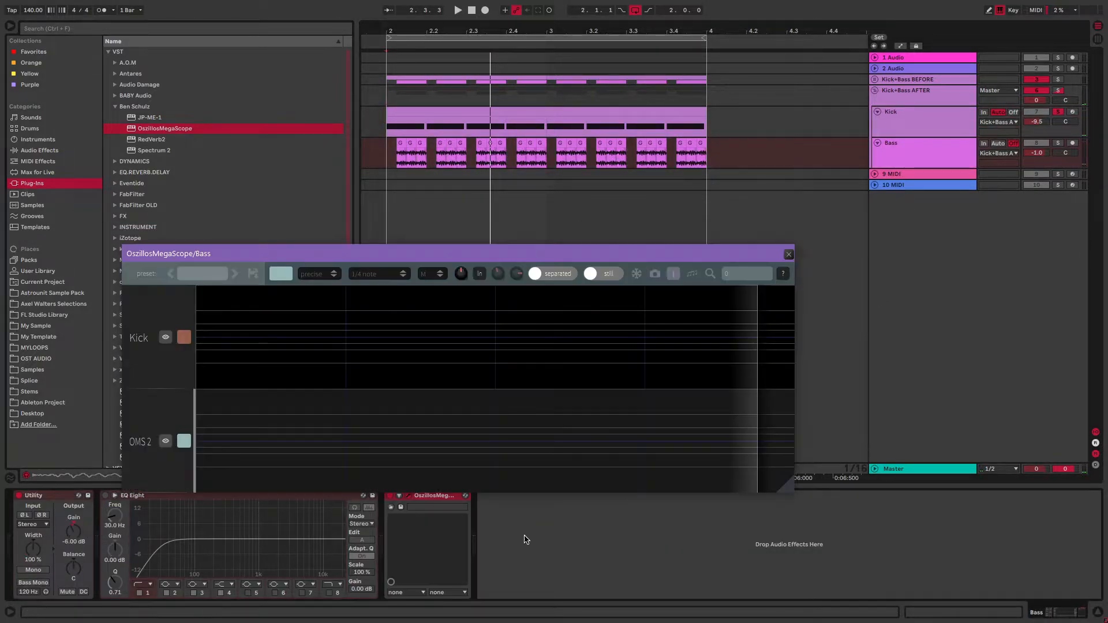
double_click(140, 442)
text(Bass)
key(Return)
Play the loop with the Kick waveform hidden in the scope to examine the bass waveform alone
key(space)
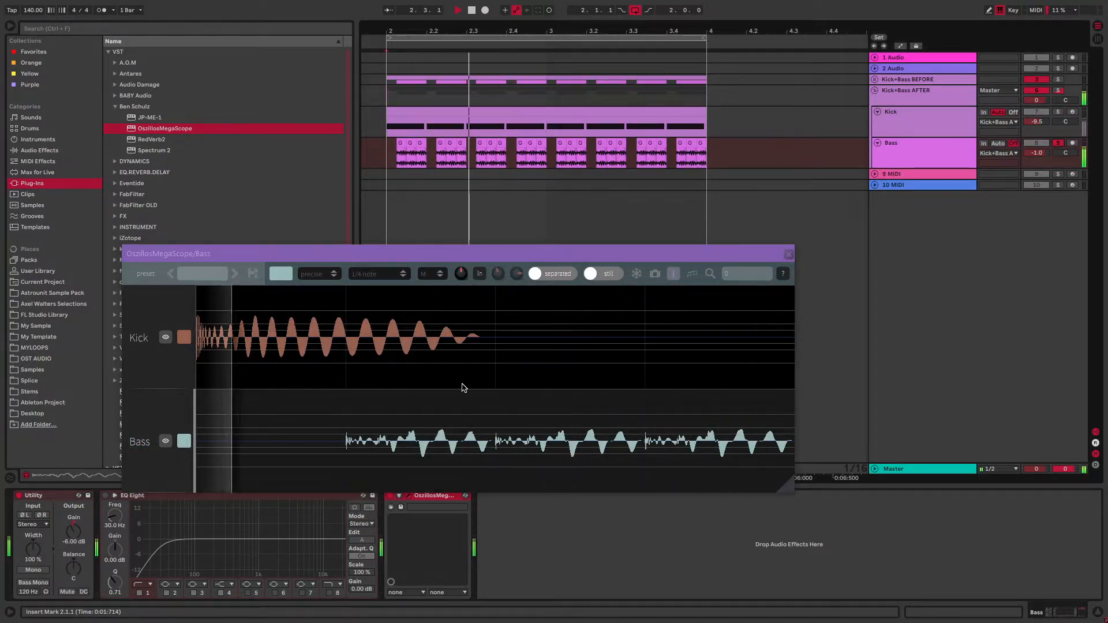
click(171, 338)
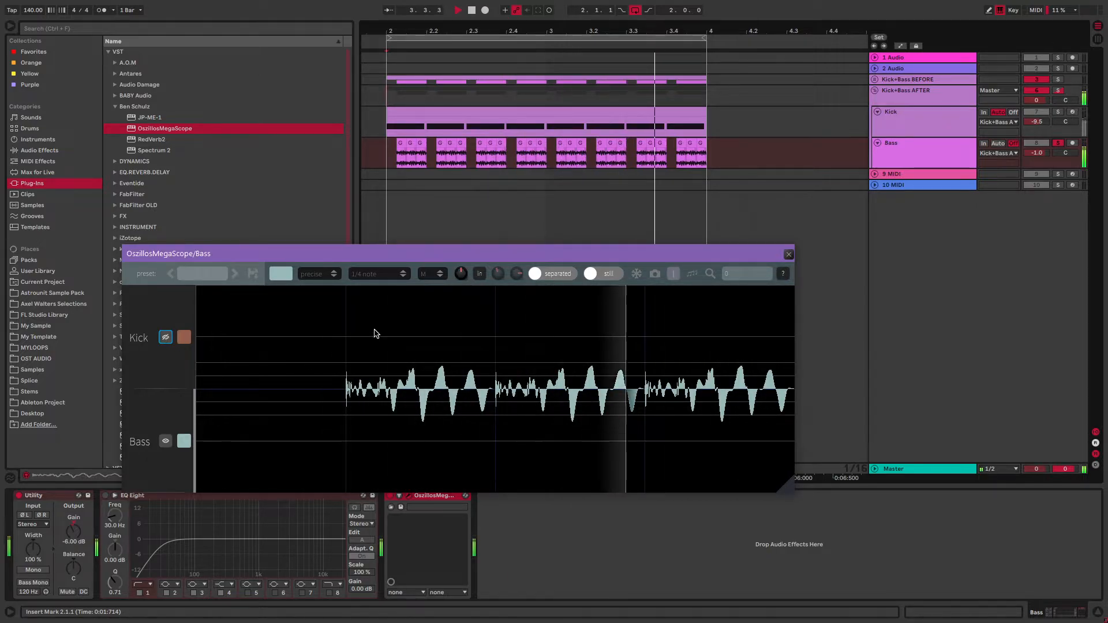
key(space)
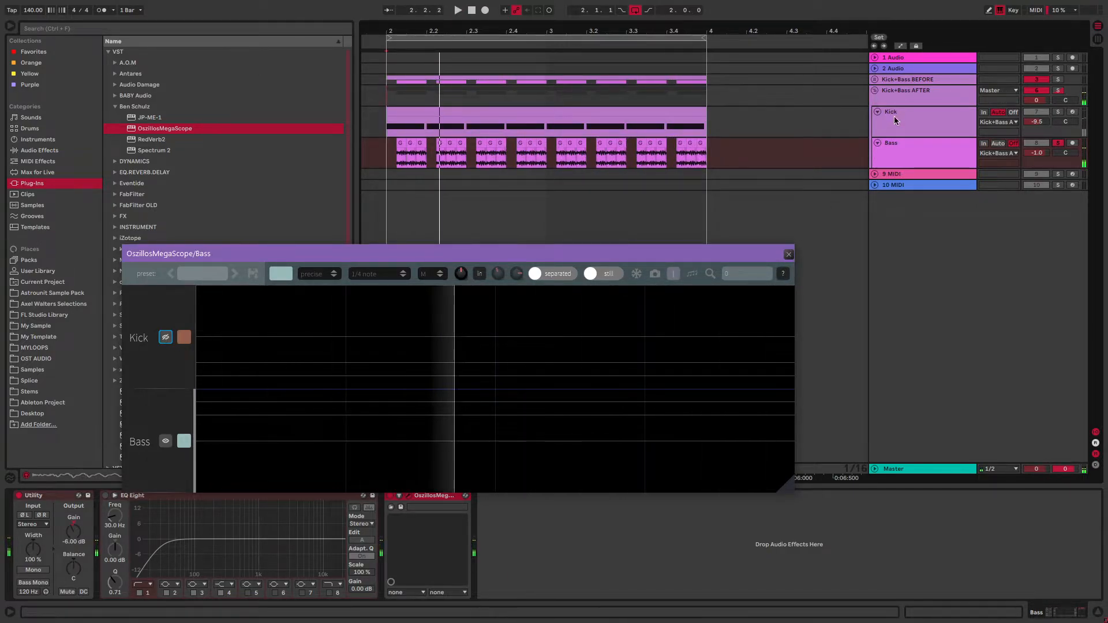
Add OszillosMegaScope to the Kick+Bass AFTER group and name its channel Kick+Bass
click(905, 95)
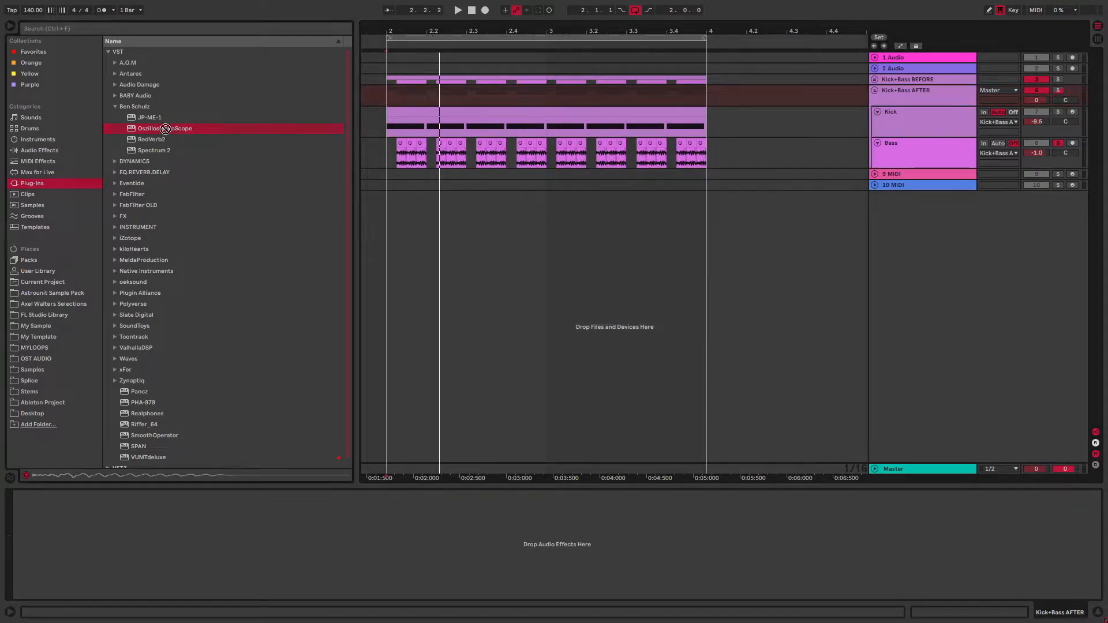
drag(164, 132, 254, 530)
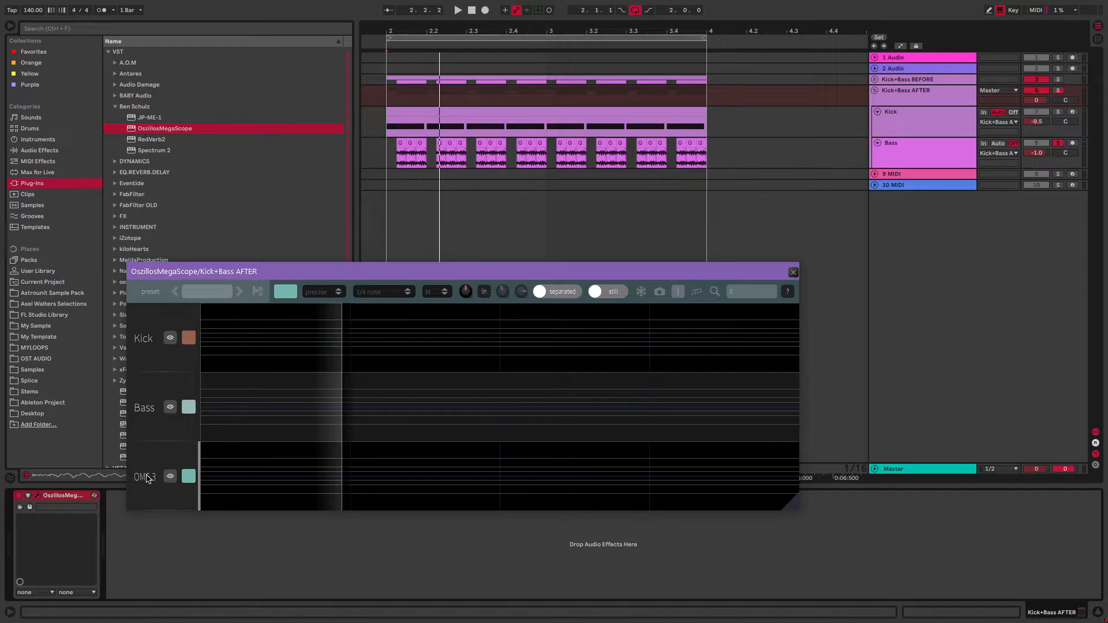
double_click(147, 478)
text(Kick)
text(+)
text(Bass)
key(Return)
Hide the summed Kick+Bass channel in the scope and play the loop to compare the separate kick and bass waveforms
key(space)
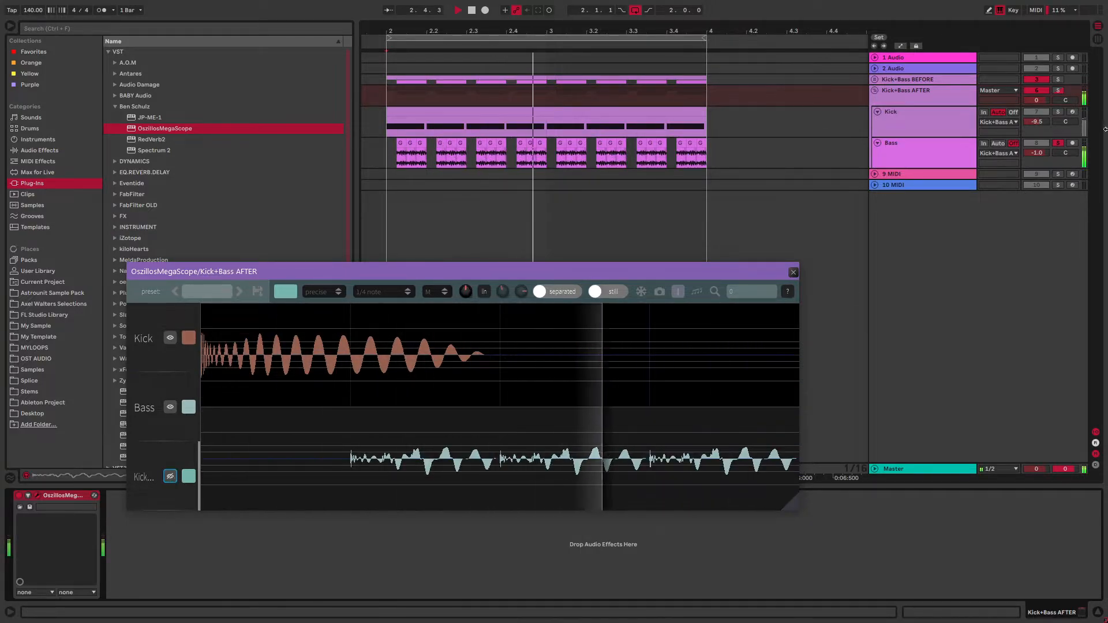
click(170, 476)
key(space)
key(space)
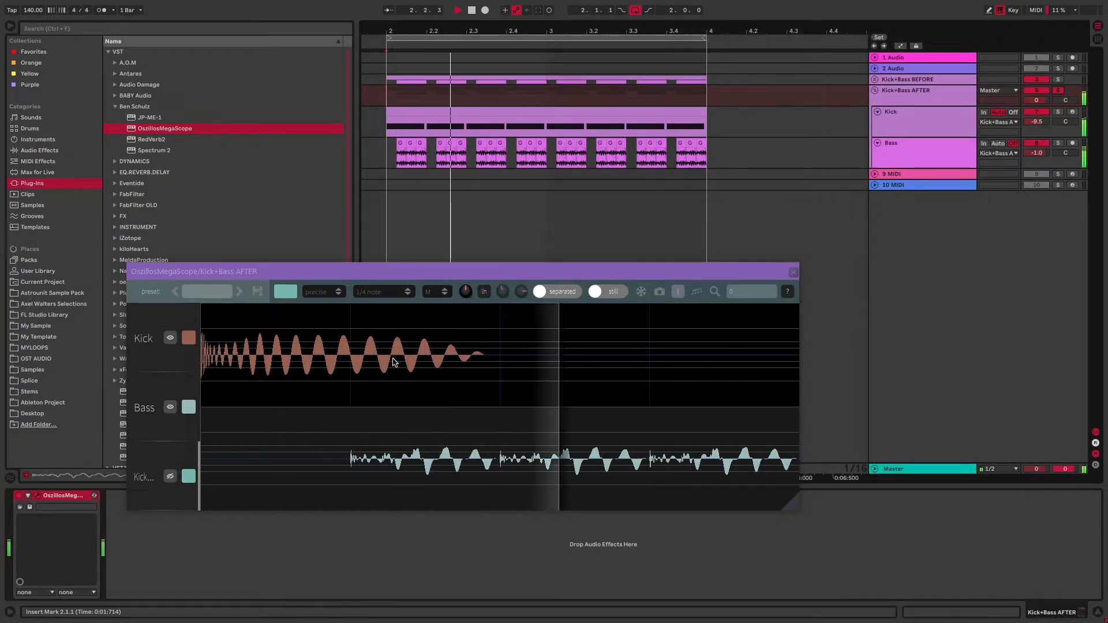
key(space)
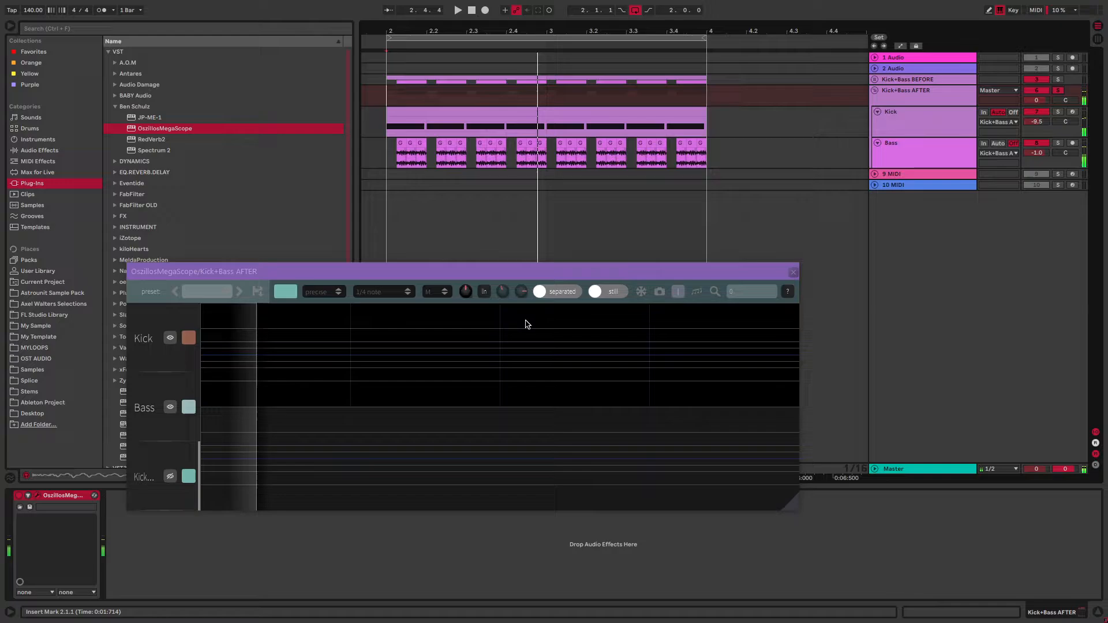
Set the scope to combined display and freeze the overlaid kick and bass waveforms during playback to inspect their overlap
click(562, 291)
key(space)
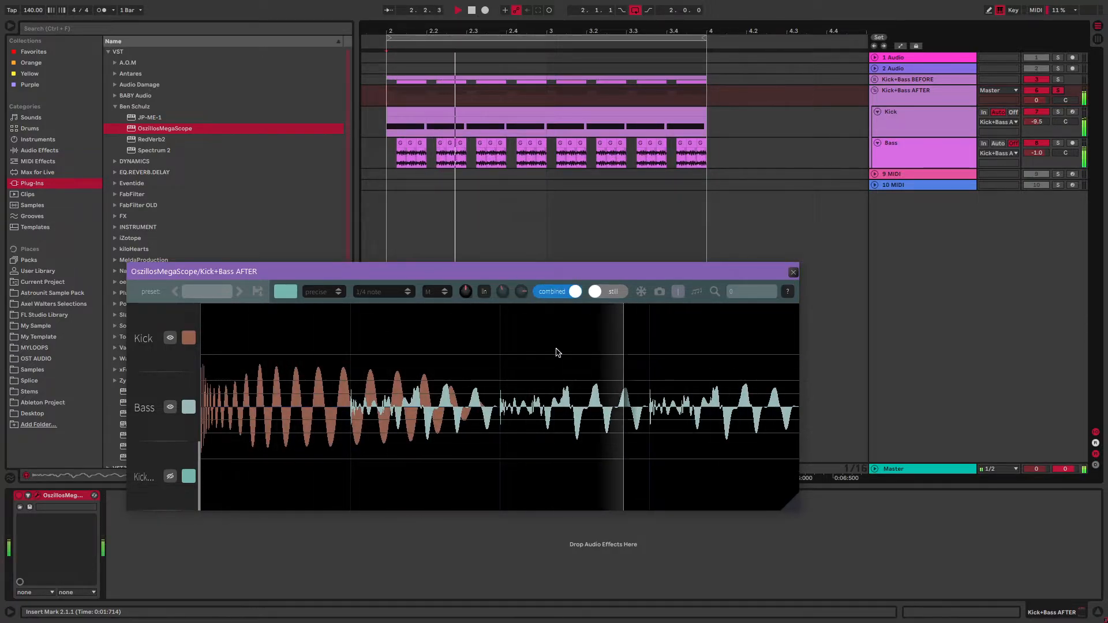
drag(502, 273, 562, 252)
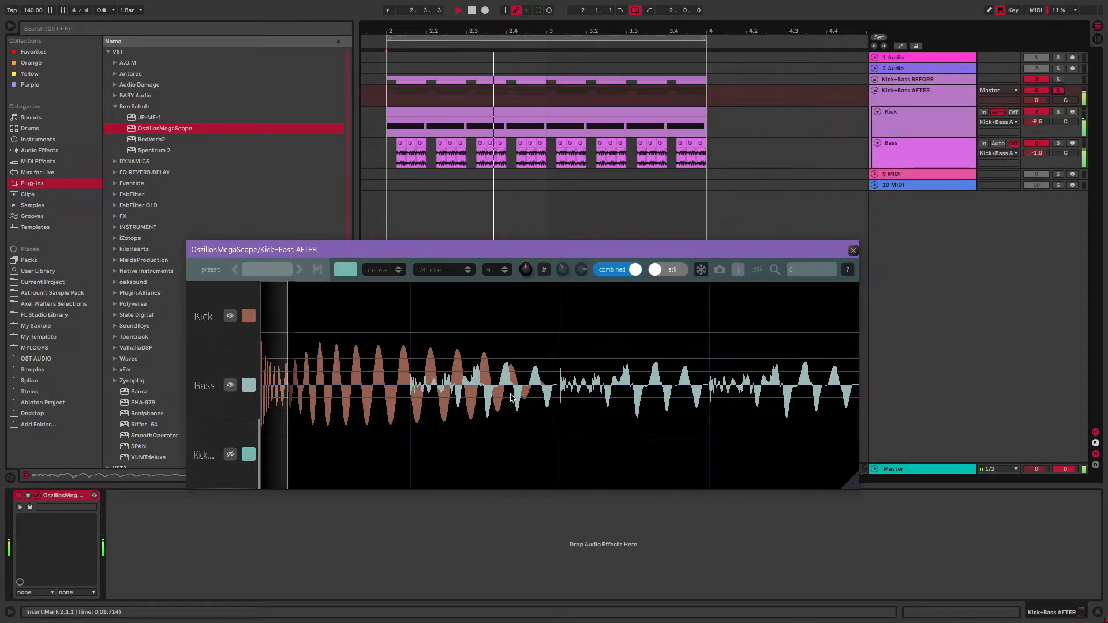
key(space)
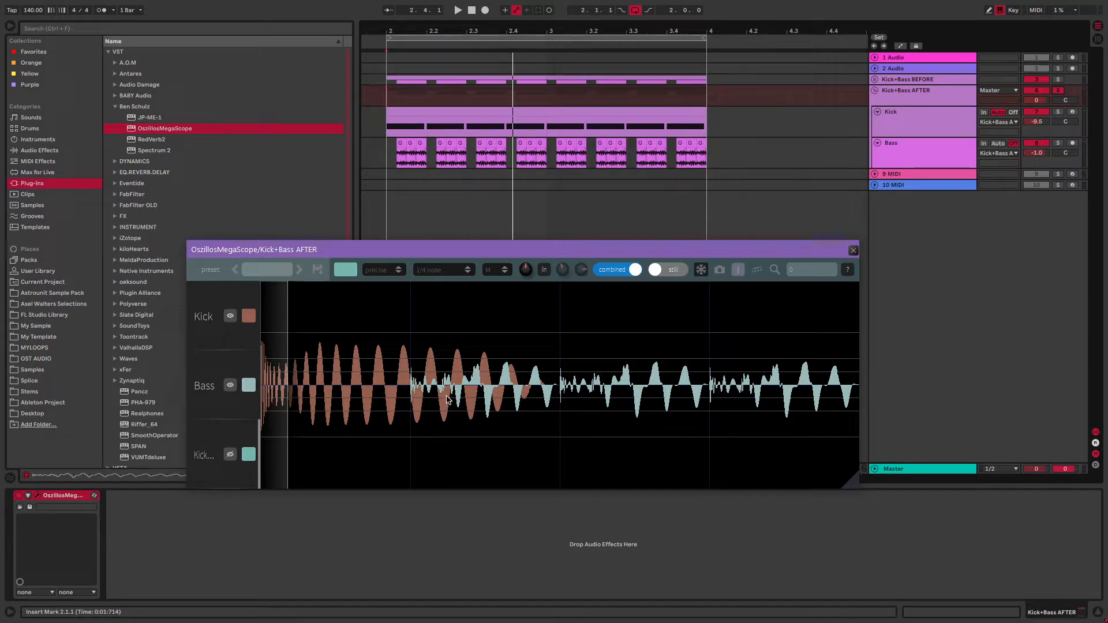
click(506, 388)
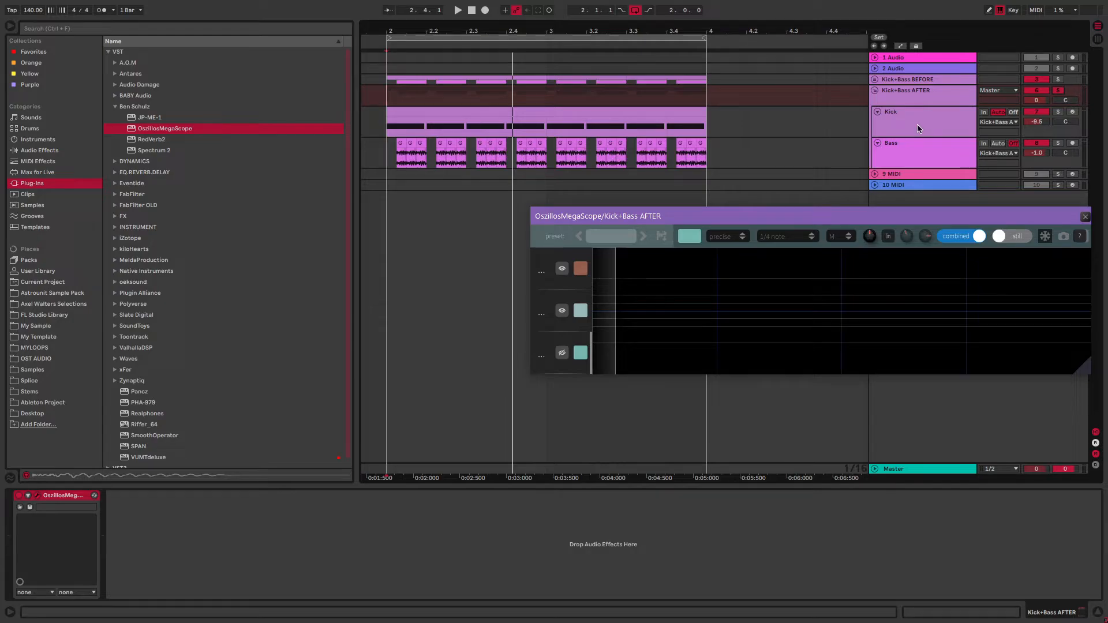
Open the Kick 2 synth on the AFTER group's Kick track and position its window beside the scope
click(918, 126)
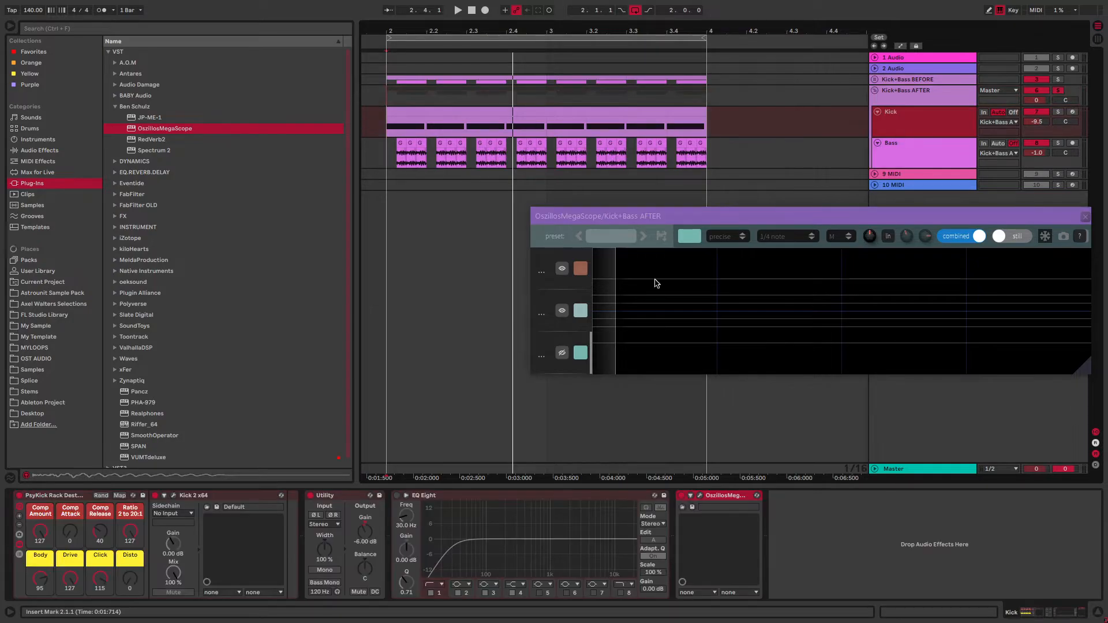
click(174, 497)
mouse_move(379, 230)
mouse_down()
mouse_move(386, 182)
mouse_move(376, 230)
mouse_move(390, 231)
mouse_up()
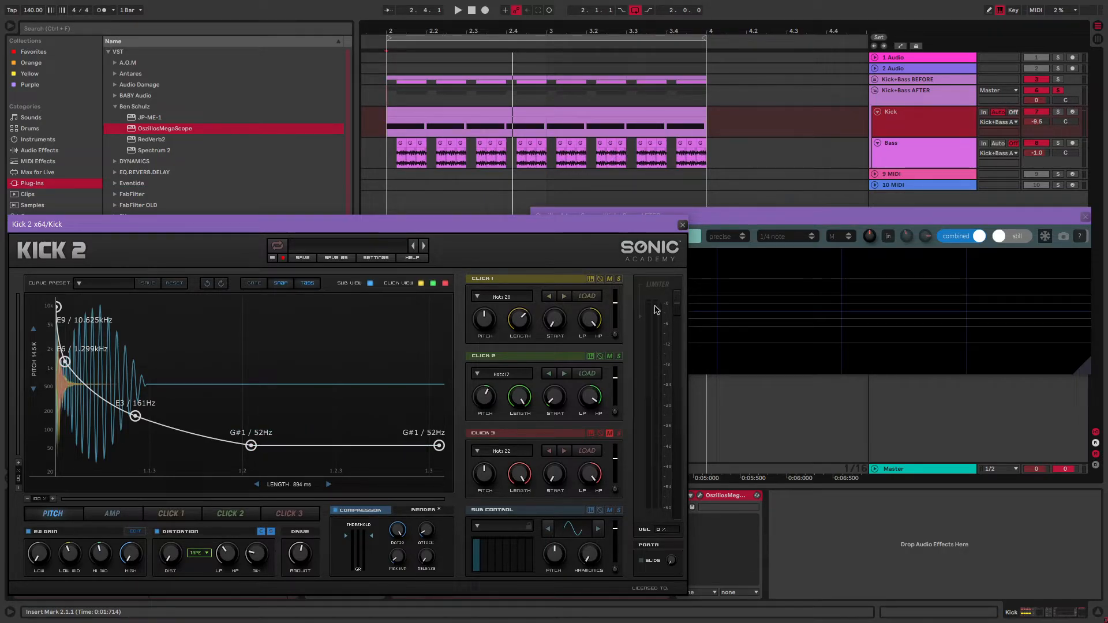
Move the scope clear of Kick 2 and play the loop with the kick and bass waveforms in combined display
drag(831, 214, 836, 170)
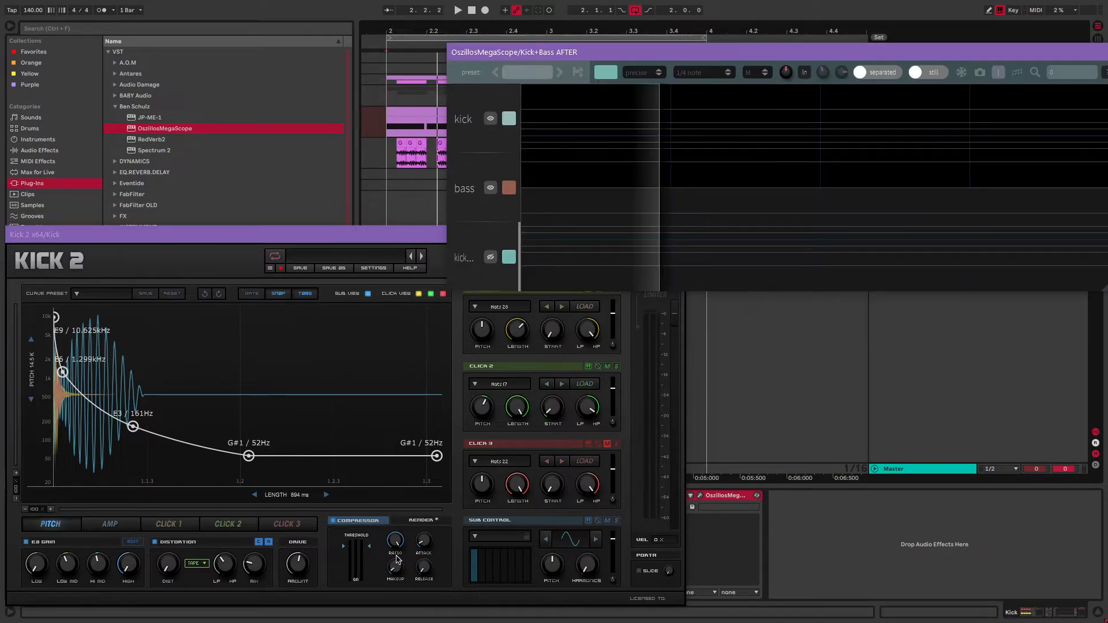
key(space)
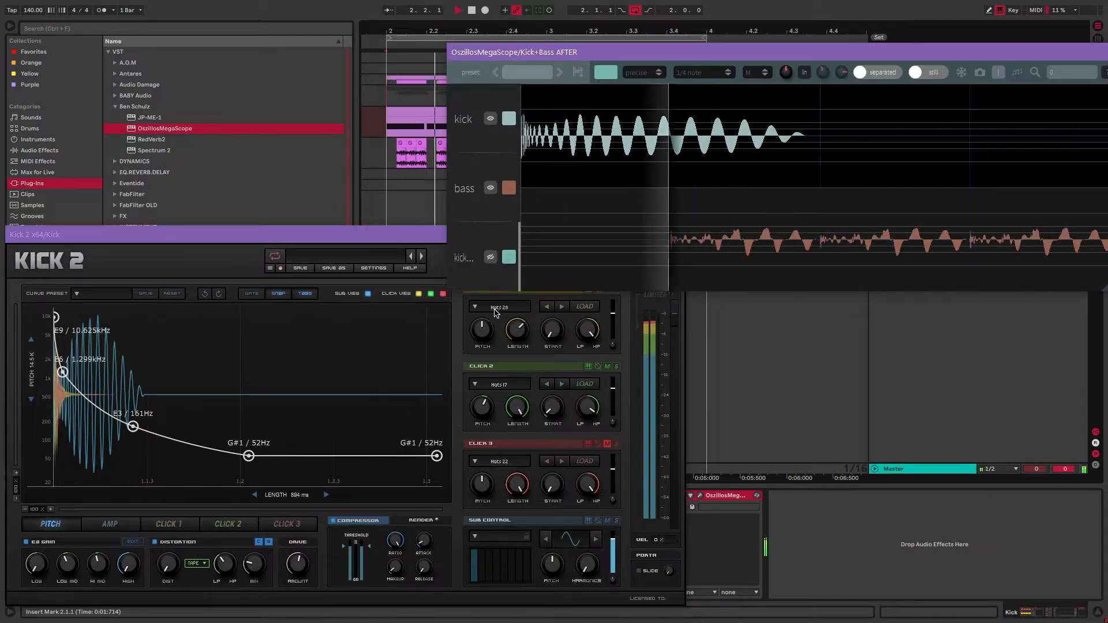
click(877, 72)
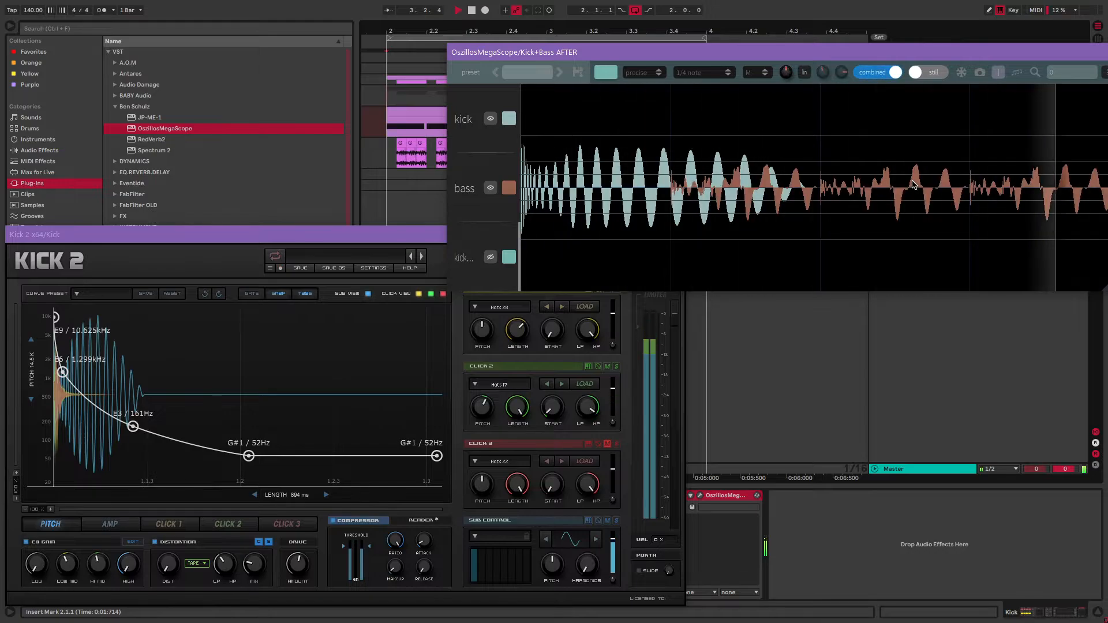
Lower the last two points of the Kick 2 pitch curve to G1 / 49Hz and close the synth and scope windows
drag(437, 456, 439, 460)
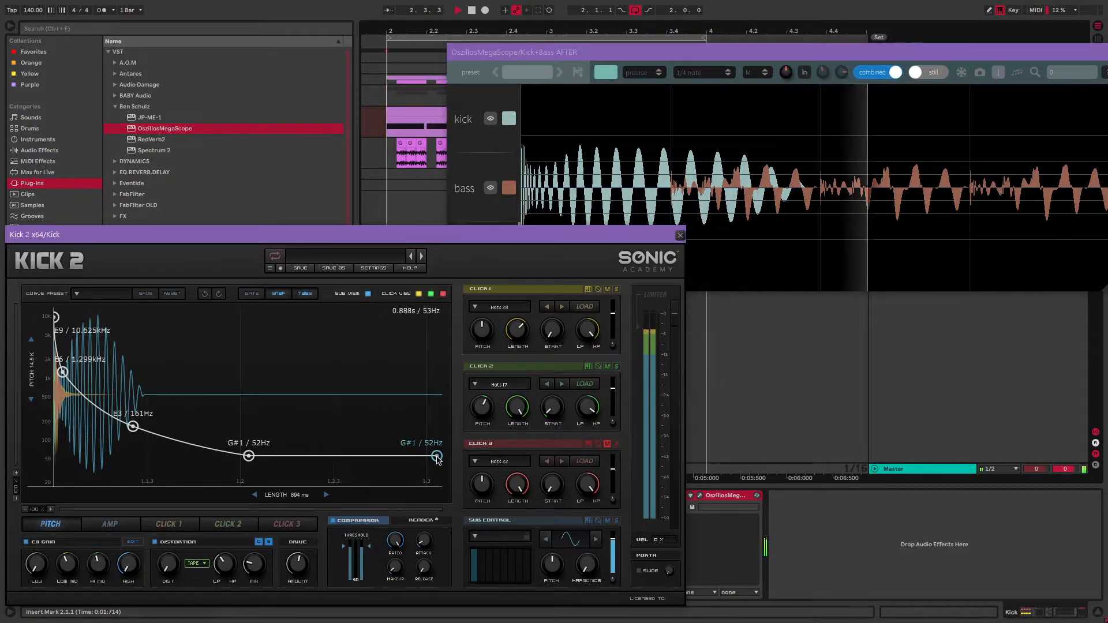
drag(249, 456, 251, 462)
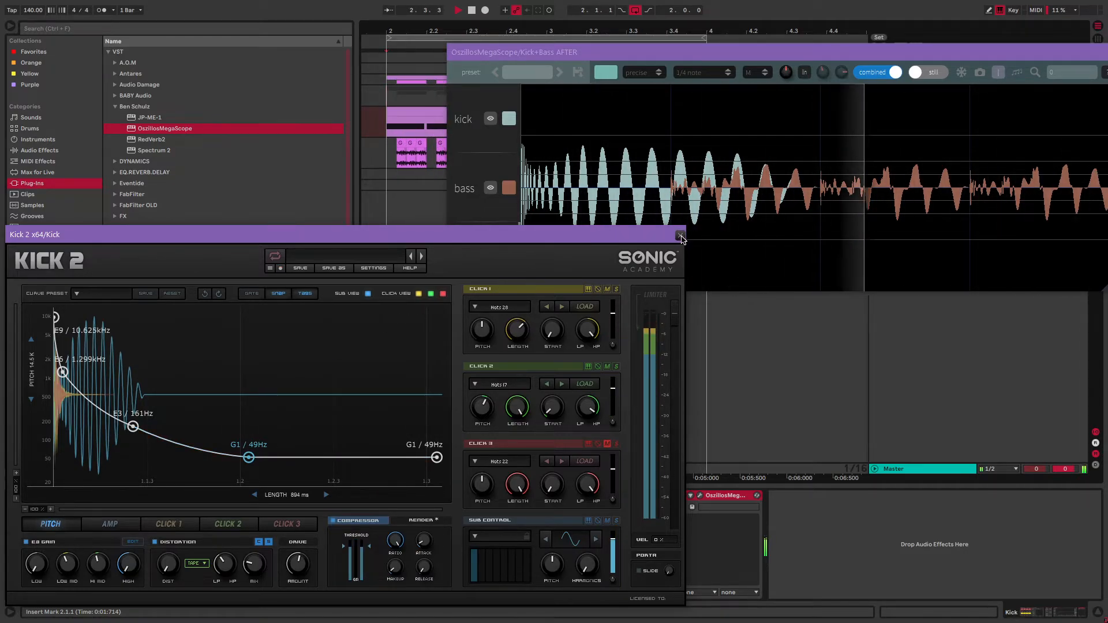
click(681, 237)
key(space)
drag(1058, 56, 763, 141)
click(819, 136)
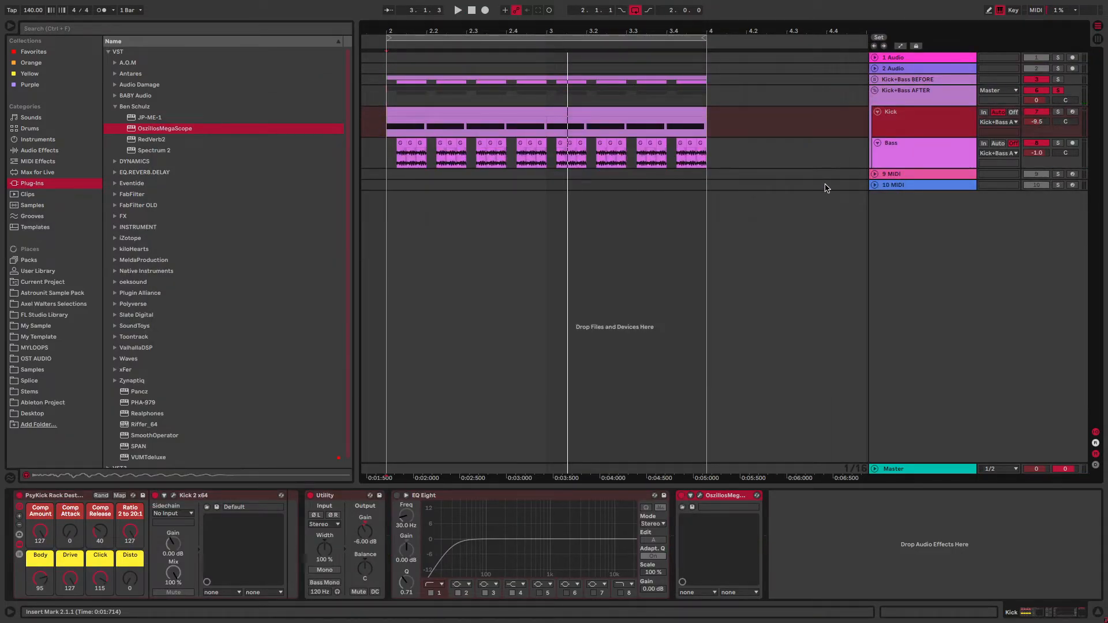
Add LFOTool_x64 from the favorites to the end of the device chain on the AFTER group's Bass track
click(923, 150)
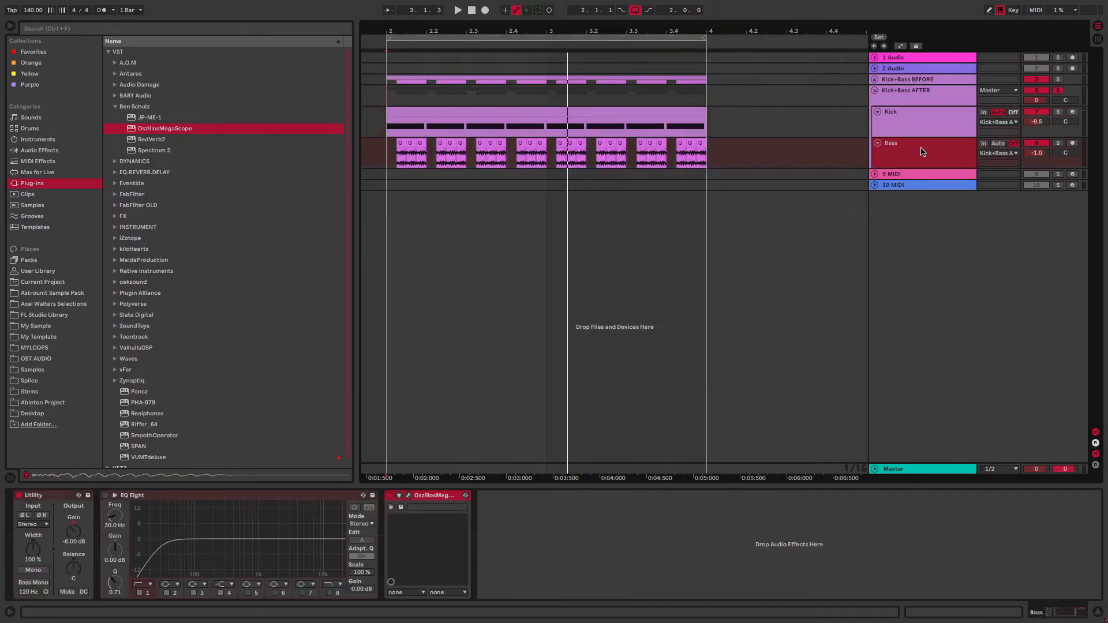
click(34, 52)
double_click(143, 348)
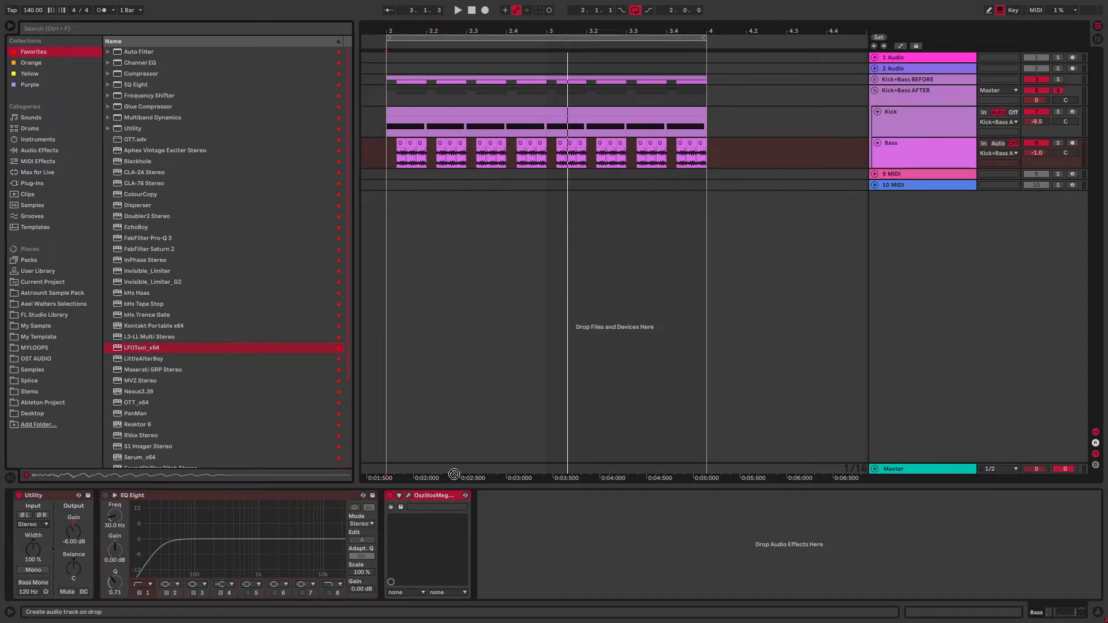
Shape the LFOTool volume curve to stay low until mid-cycle and rise steeply to full level, audition the loop, and close the plugin
drag(355, 199, 355, 181)
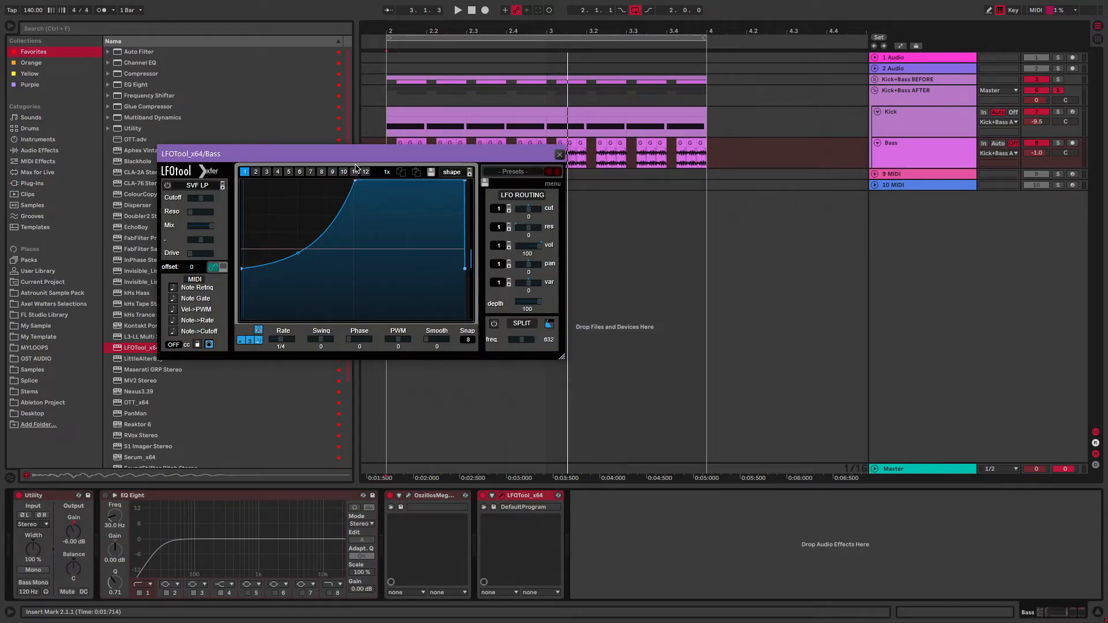
drag(298, 252, 297, 269)
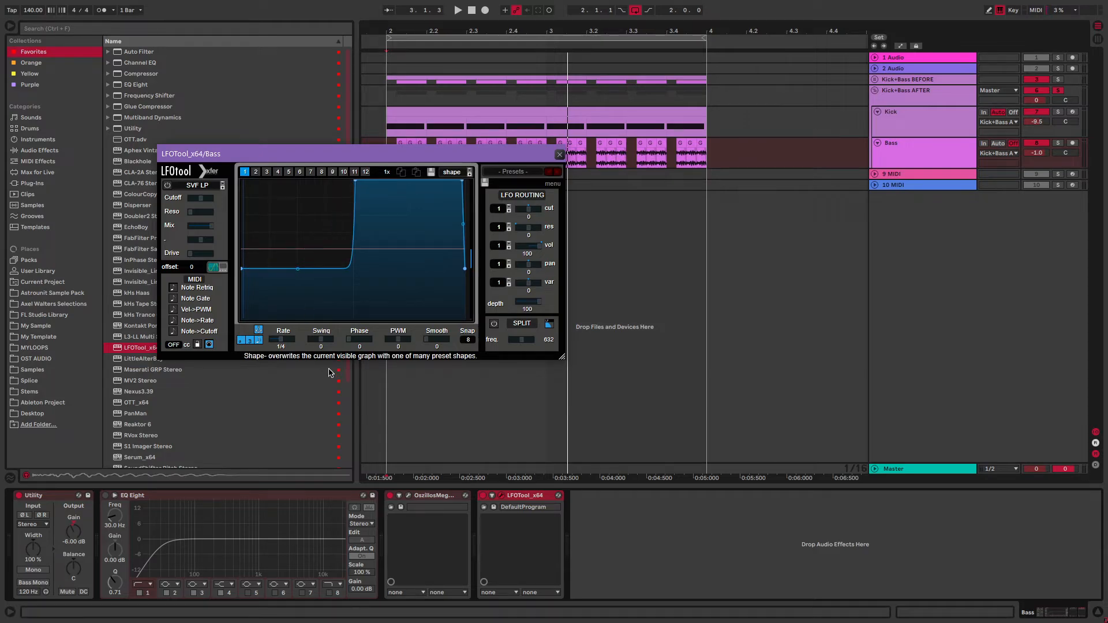
key(space)
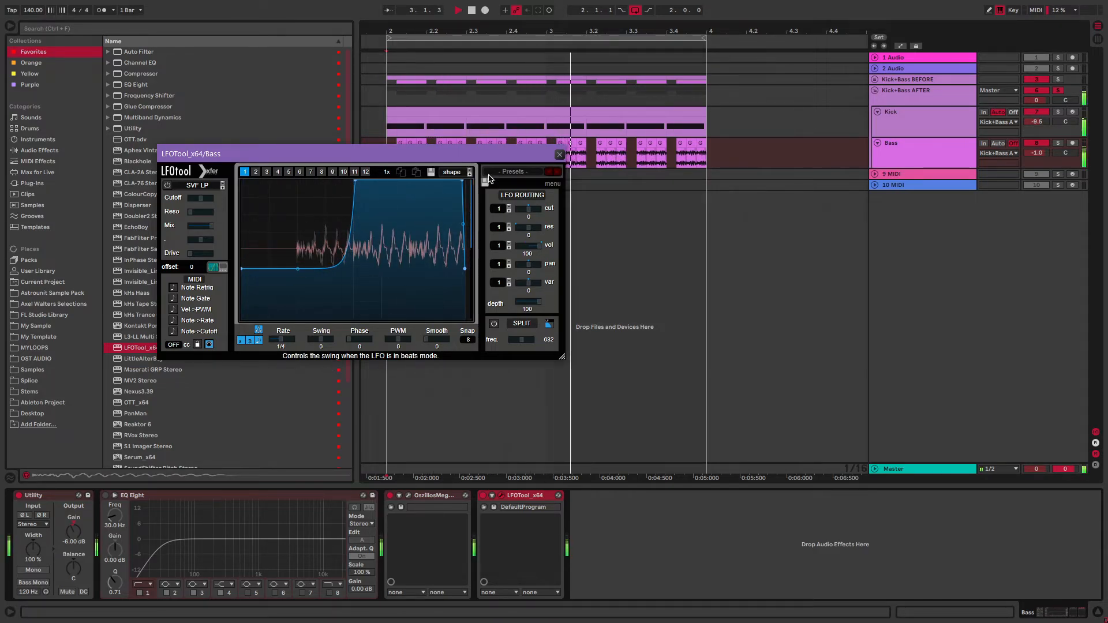
click(560, 154)
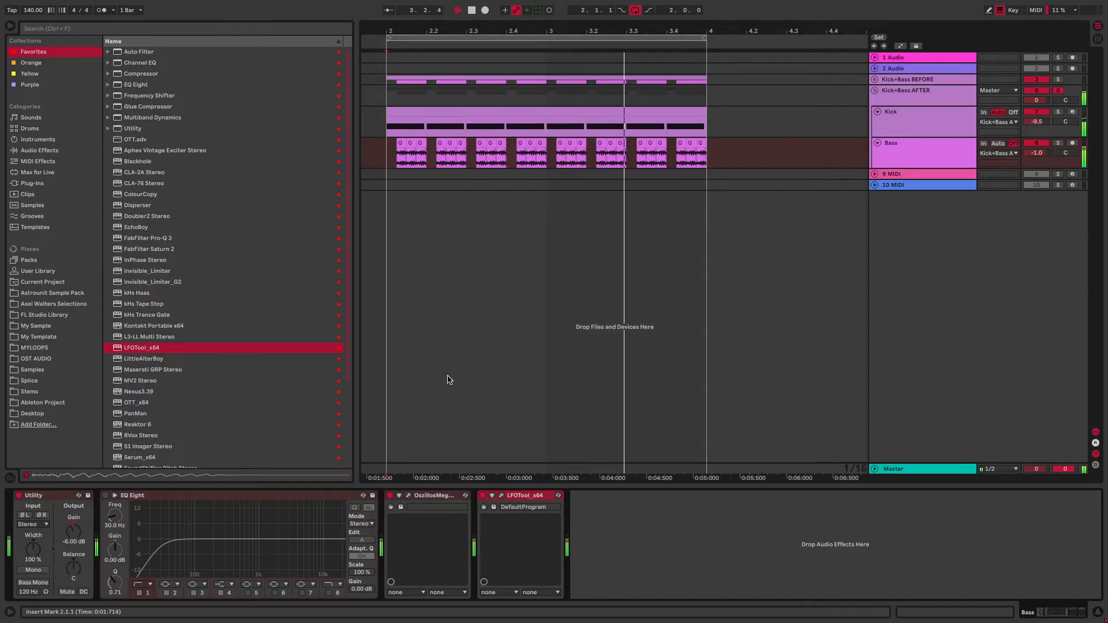
Compare playback of the soloed Kick+Bass BEFORE group with the Kick+Bass AFTER group, unfolding and soloing the latter
key(space)
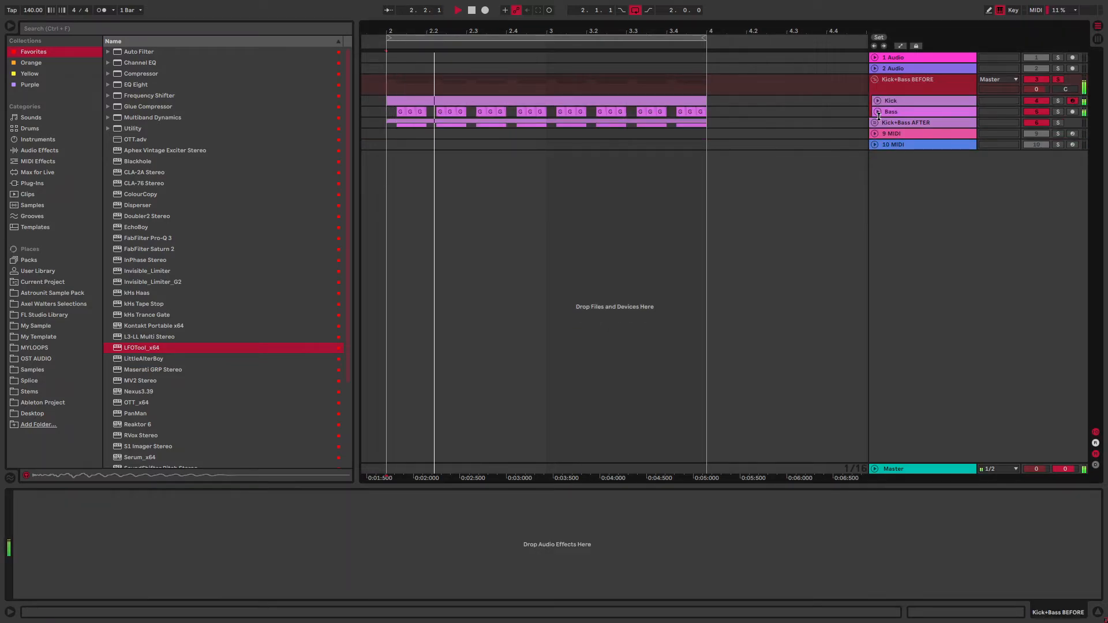
click(875, 124)
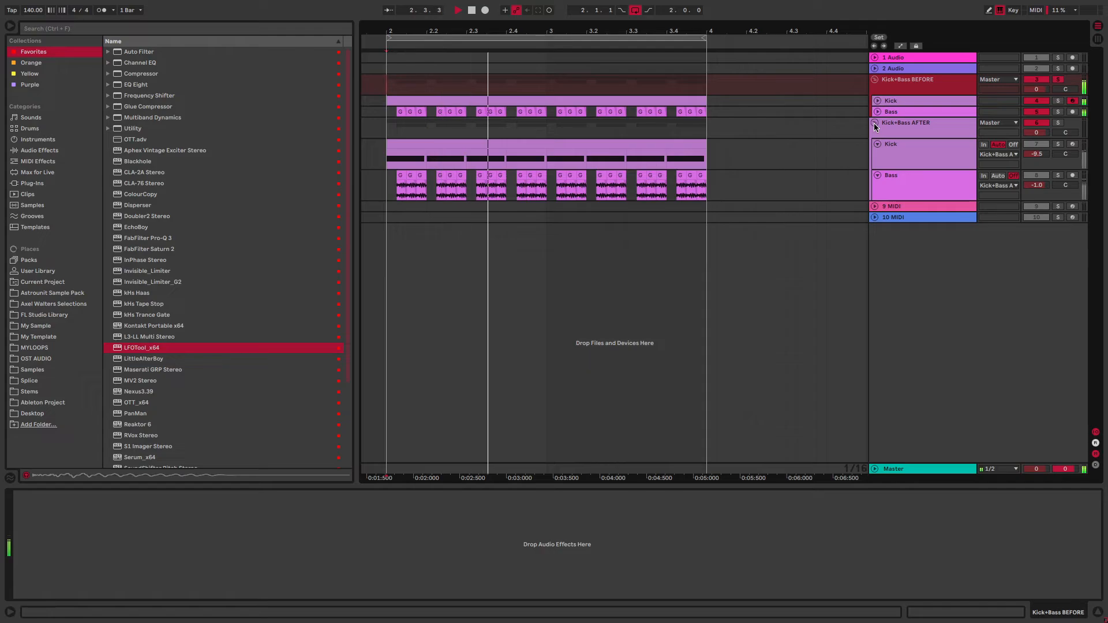
key(space)
click(1059, 123)
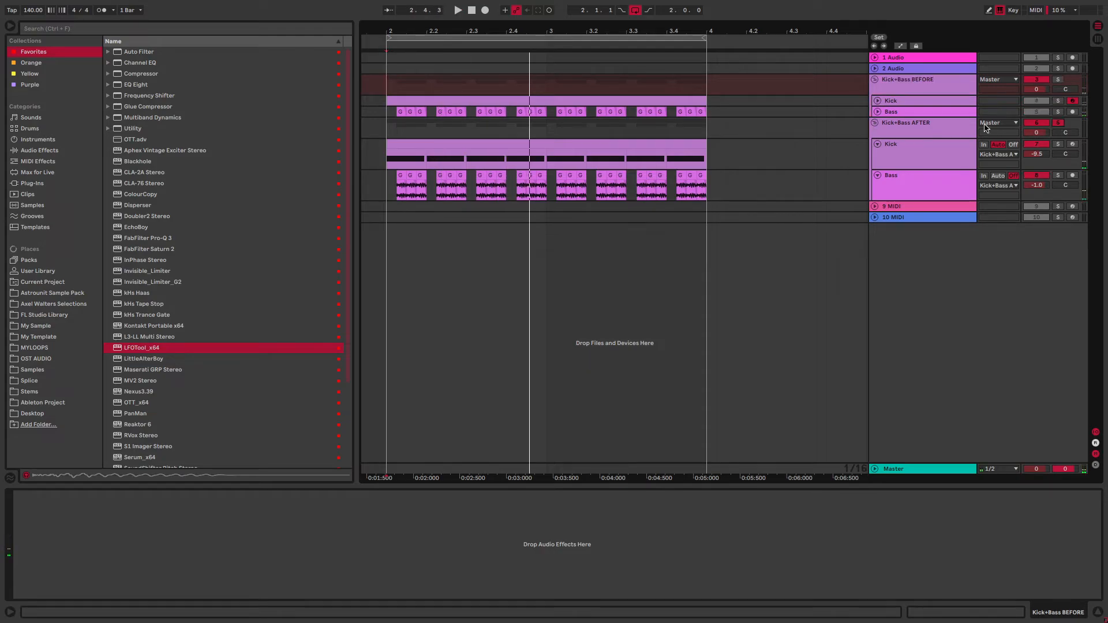
key(space)
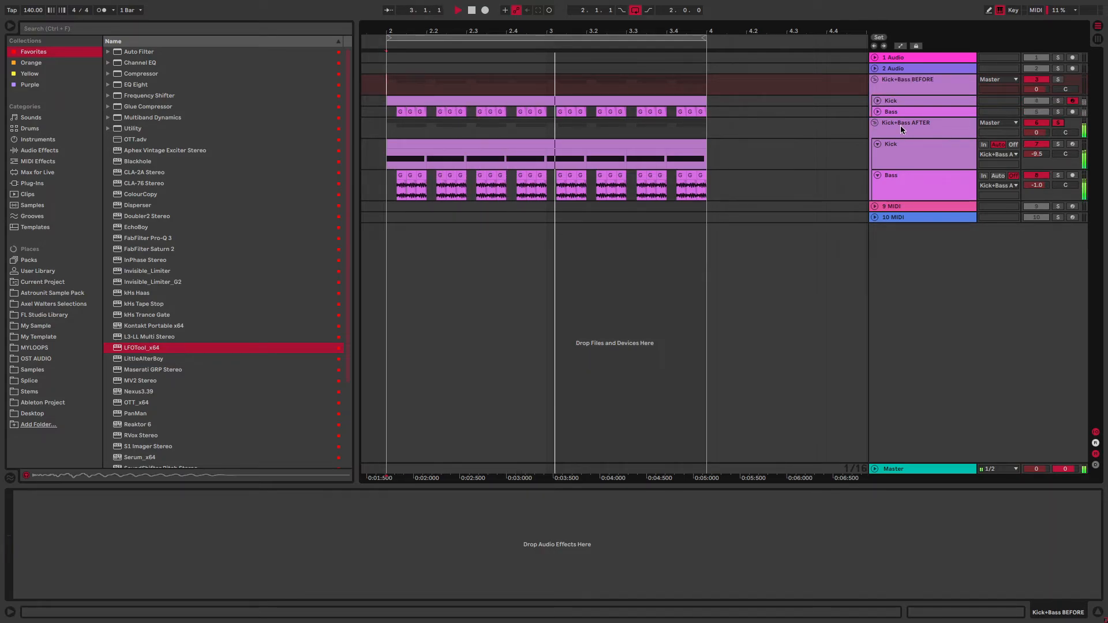